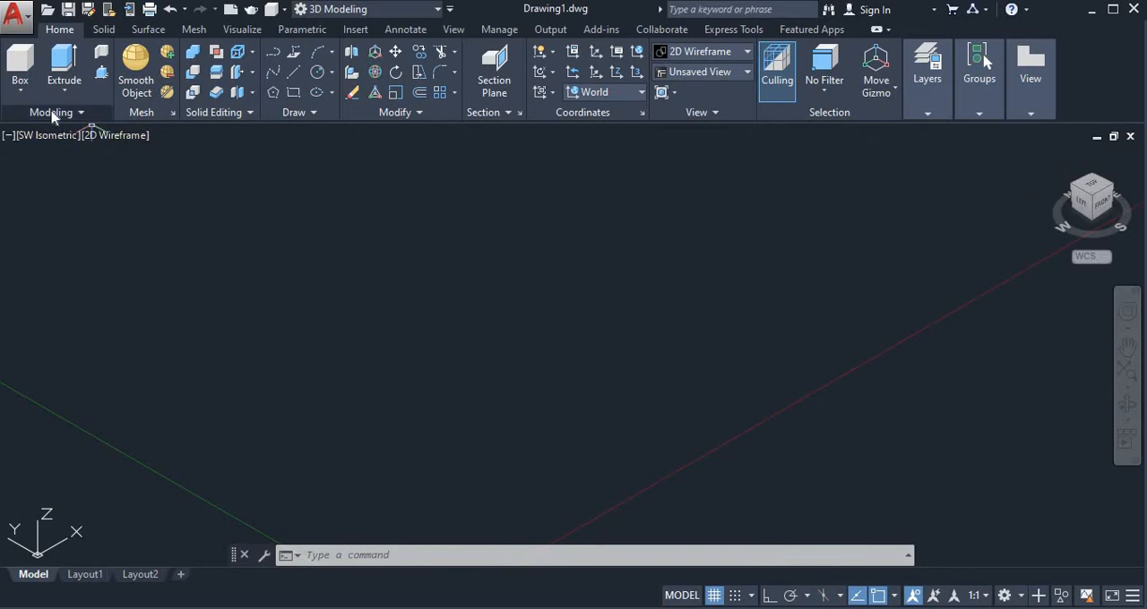
Draw a large box solid freehand in the open space of the model.
left_click(20, 90)
left_click(43, 119)
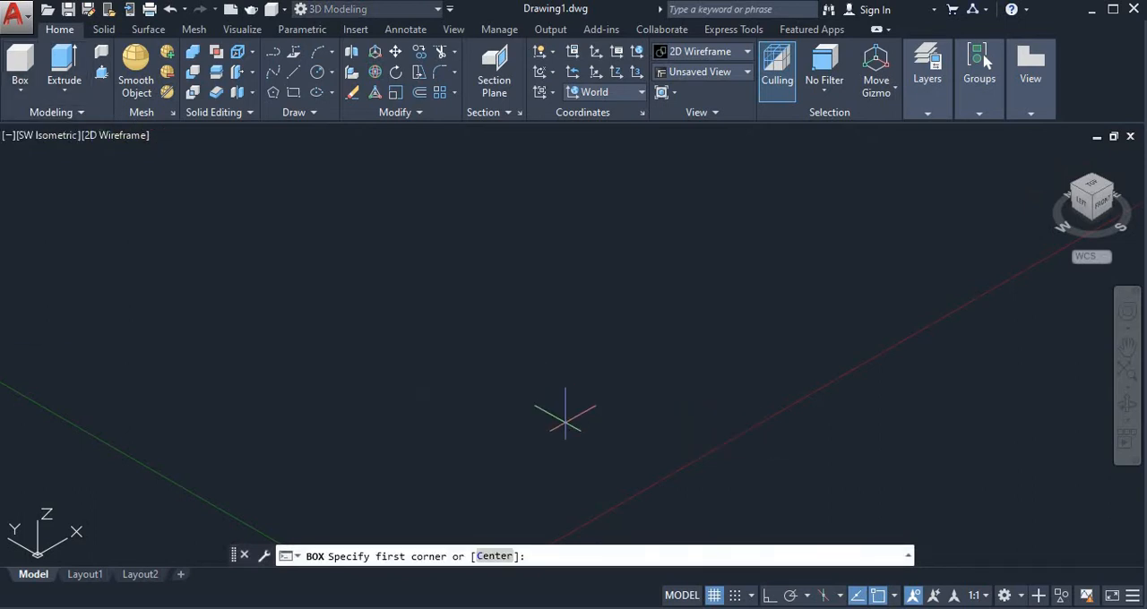
left_click(564, 418)
left_click(561, 314)
left_click(546, 236)
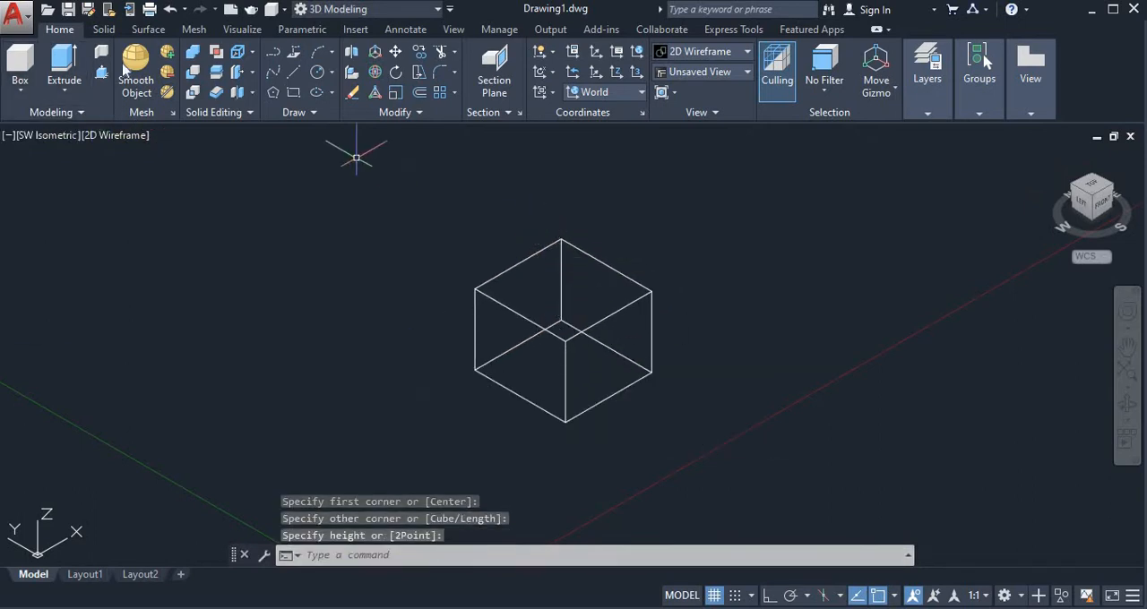
Try a small narrow upright box at the large box's lower front edge, and delete it.
left_click(27, 87)
left_click(43, 117)
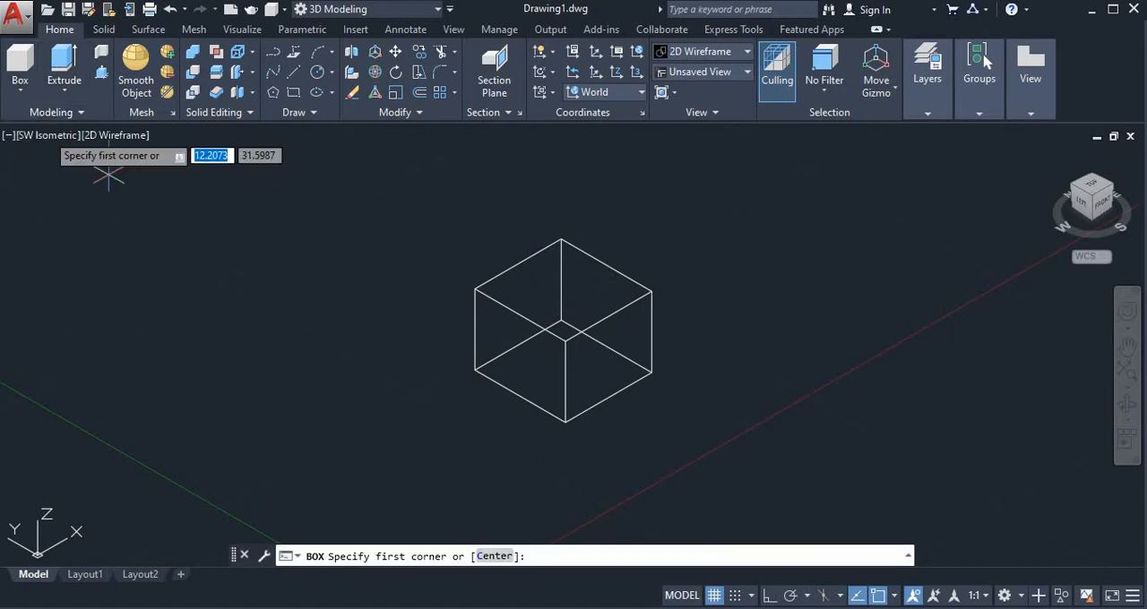
left_click(625, 385)
left_click(641, 324)
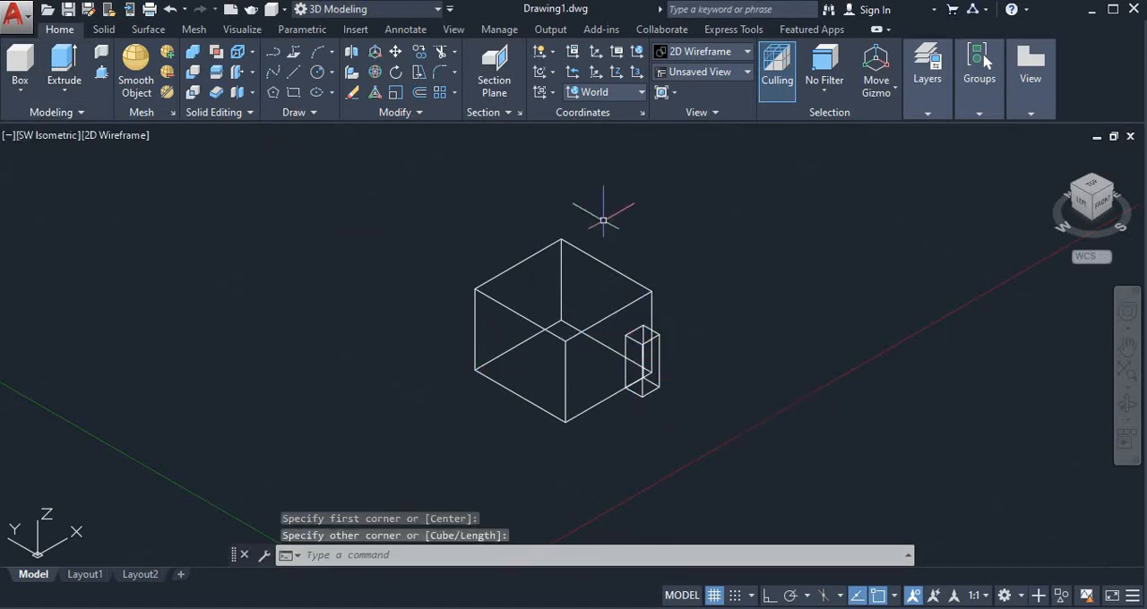
left_click(642, 336)
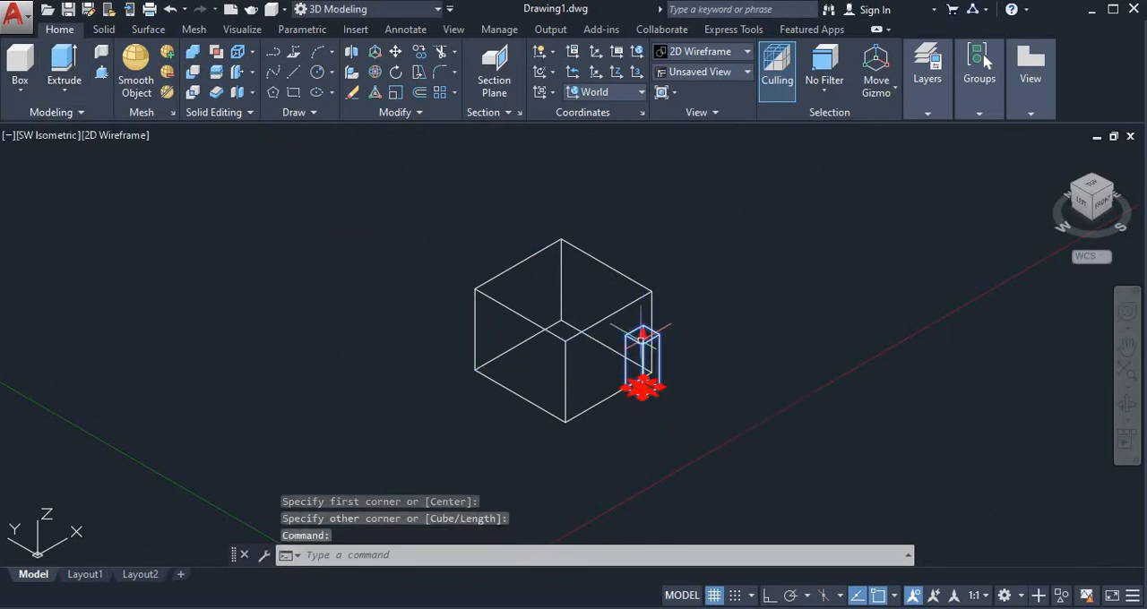
key("Delete")
Try a low, elongated box along the large box's front face, and delete it.
left_click(18, 92)
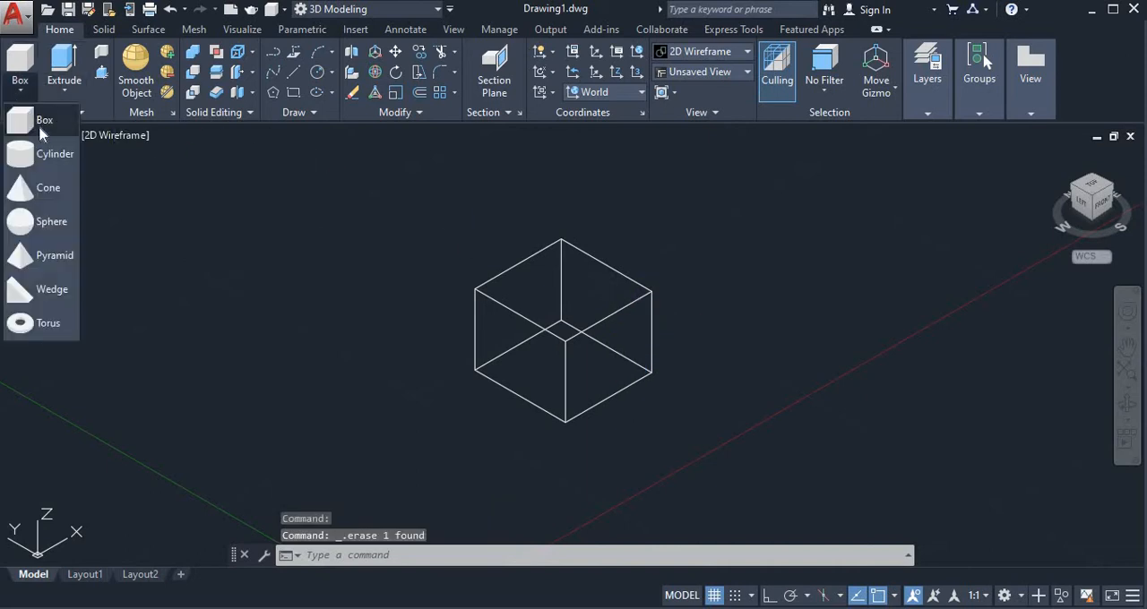
left_click(43, 118)
left_click(692, 391)
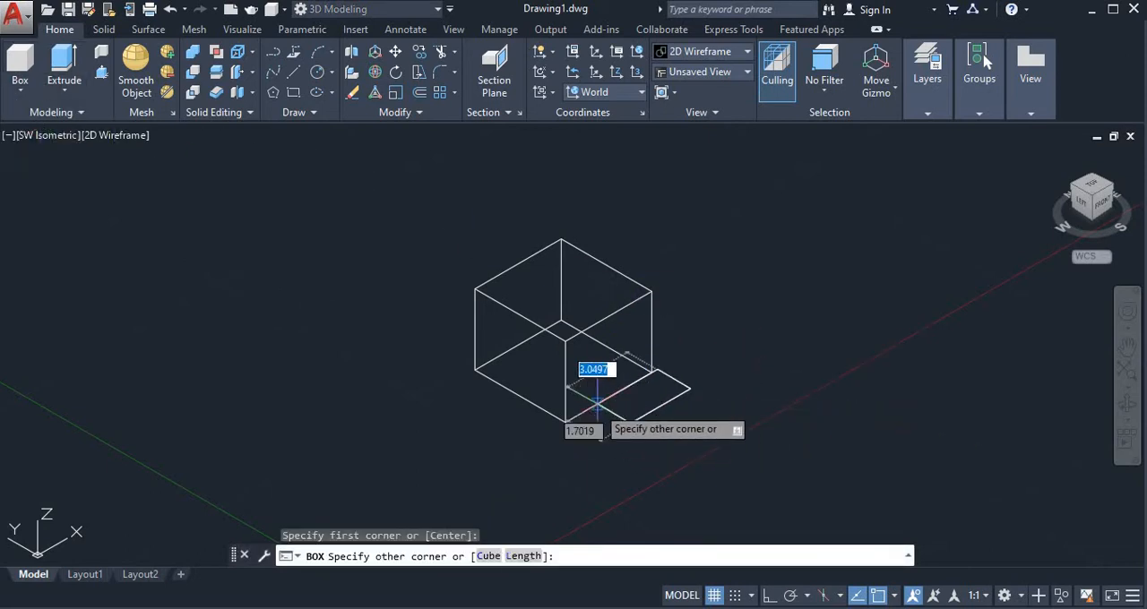
left_click(562, 377)
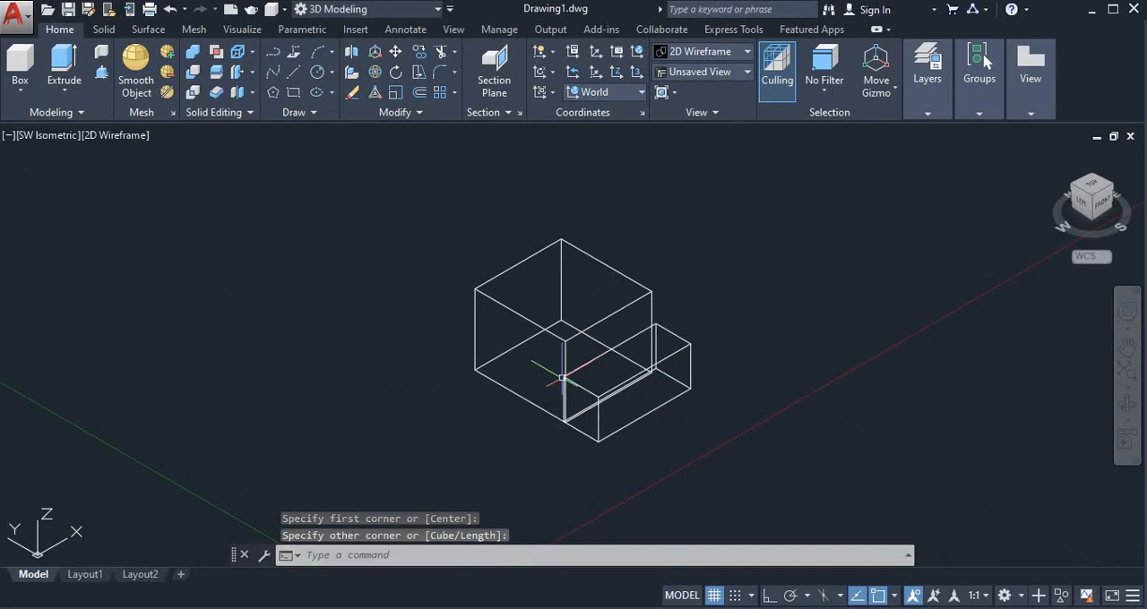
left_click(631, 378)
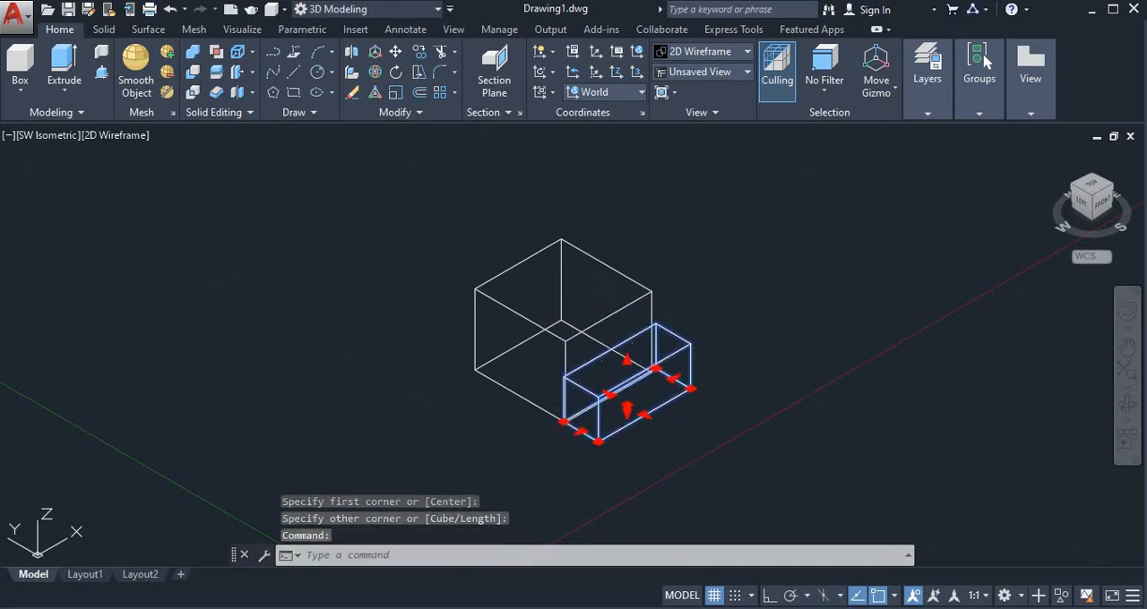
key("Delete")
Draw a long, narrow box that passes through the large box and projects beyond two opposite faces.
left_click(1125, 403)
left_click_drag(797, 395, 601, 333)
key("Escape")
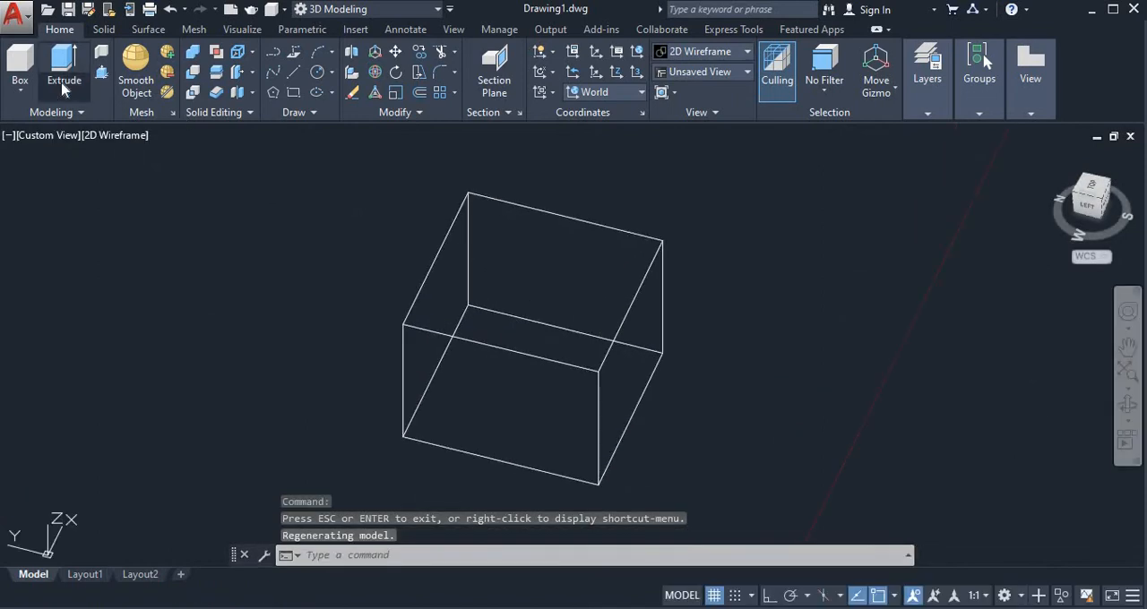
left_click(63, 88)
left_click(19, 90)
left_click(34, 120)
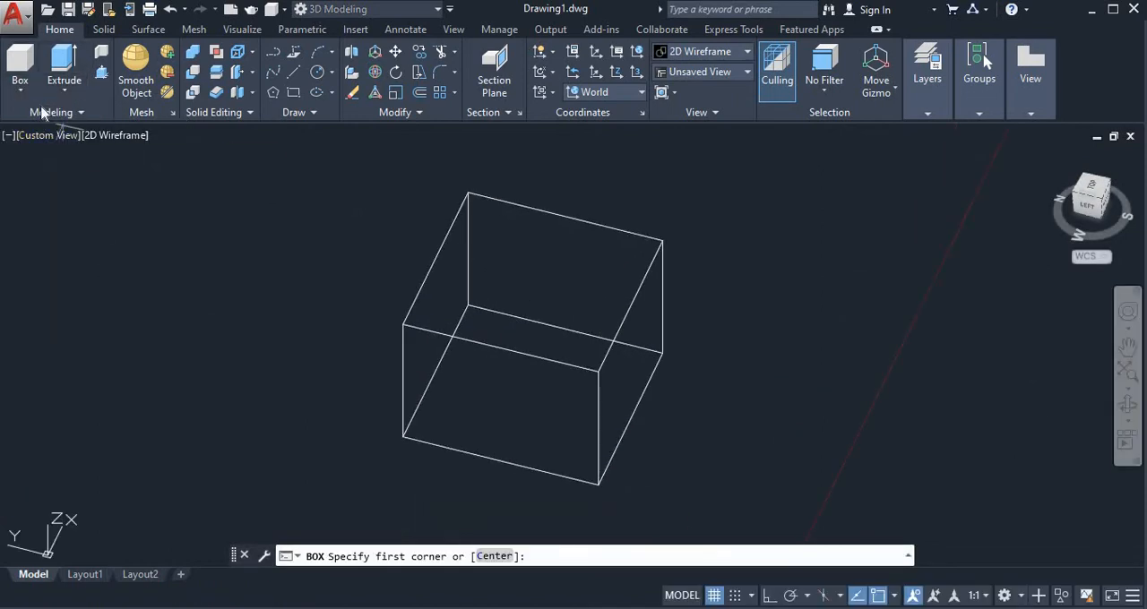
key("Escape")
left_click(23, 92)
left_click(32, 120)
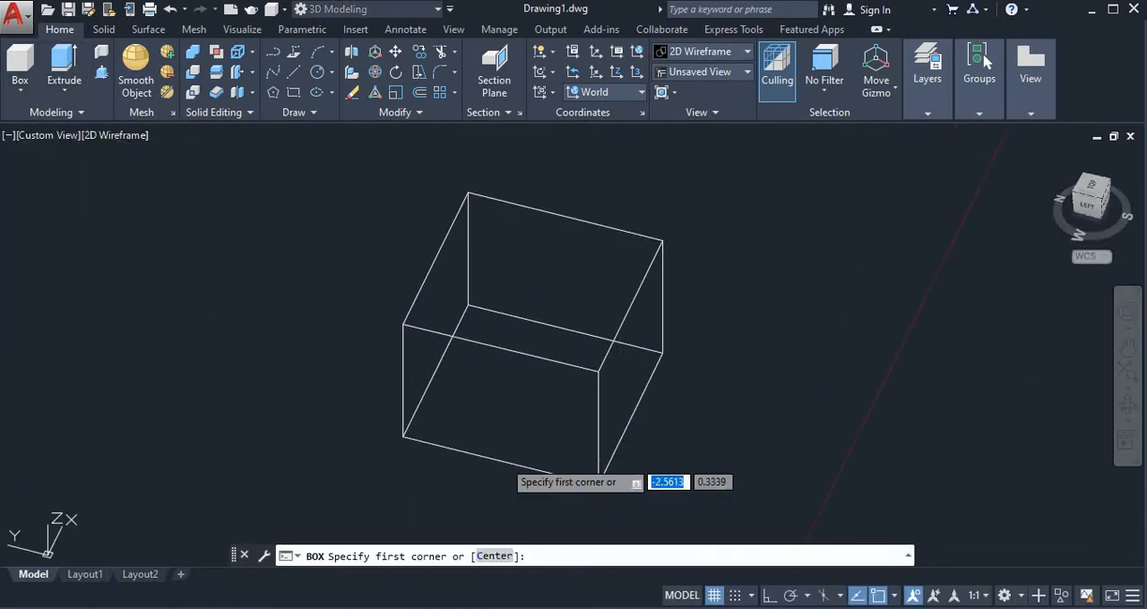
left_click(461, 478)
left_click(563, 269)
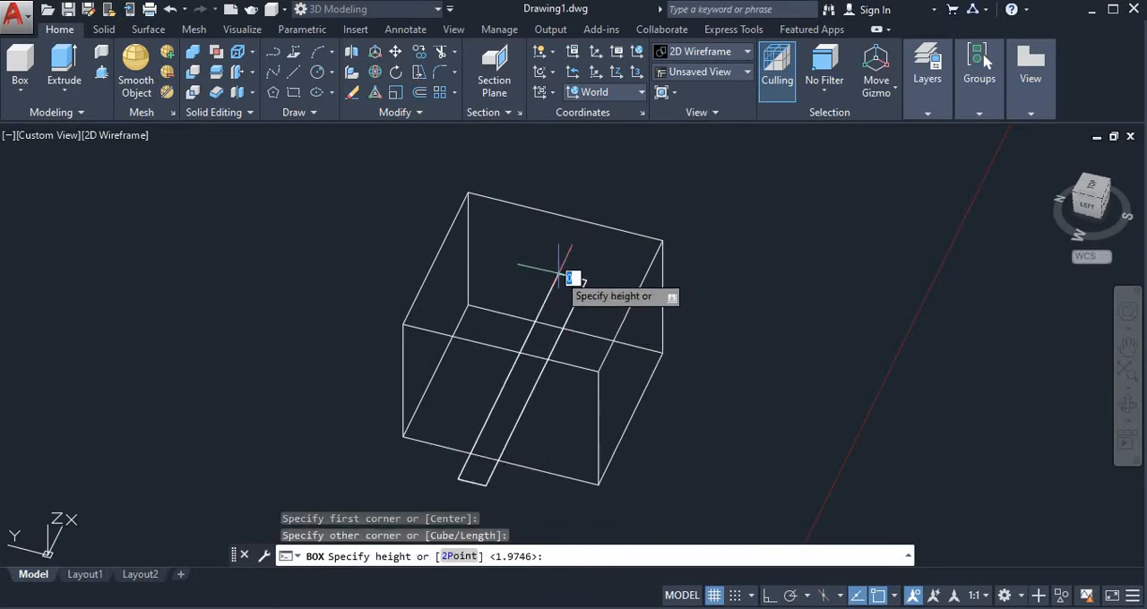
left_click(650, 372)
Copy the two intersecting boxes together to two separate spots, making three identical pairs.
scroll(638, 367, "down", 4)
left_click(503, 305)
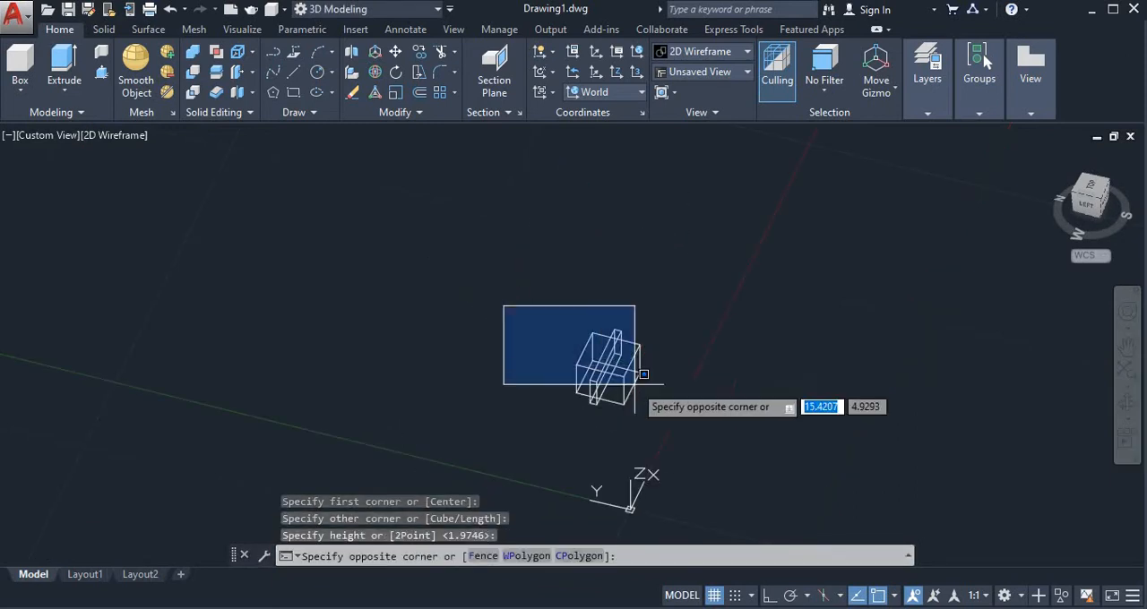
left_click(688, 433)
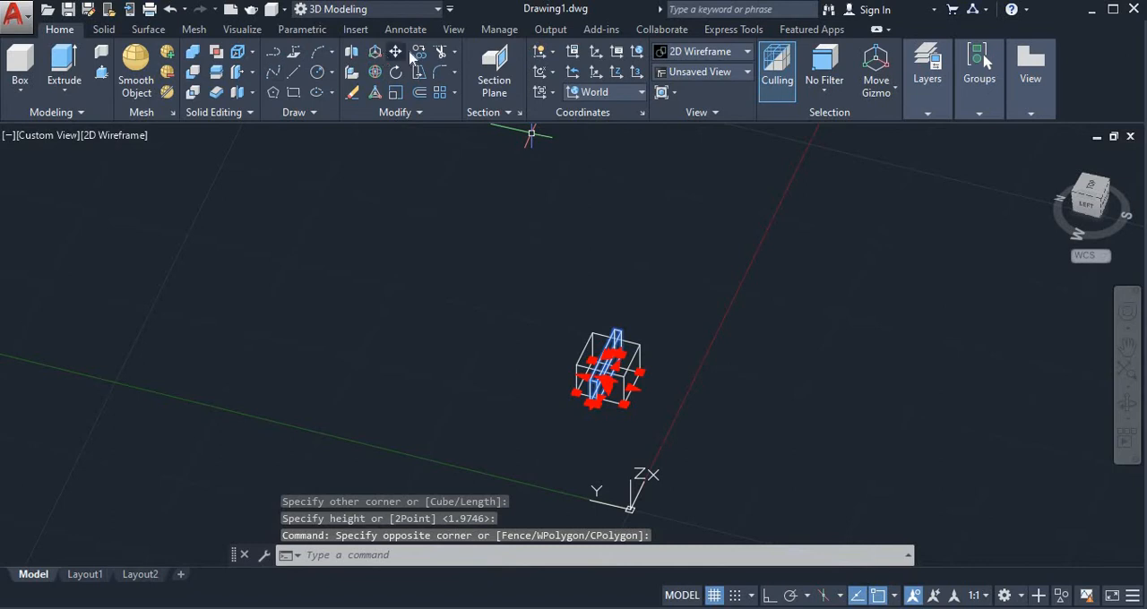
type("co")
key("Return")
left_click(623, 406)
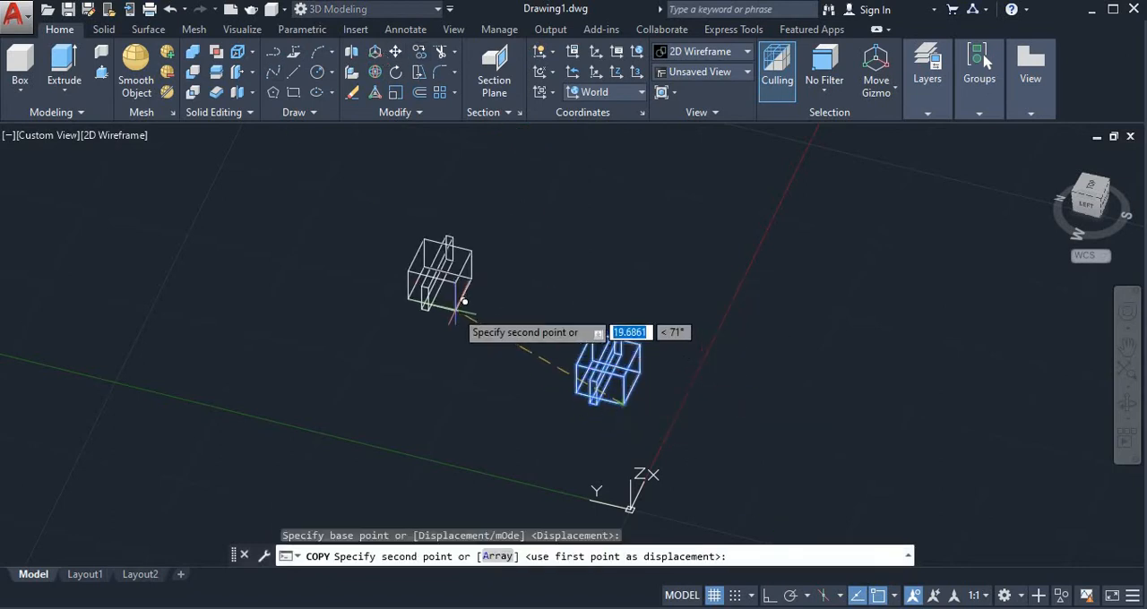
left_click(455, 307)
left_click(252, 281)
key("Escape")
key("Escape")
key("Escape")
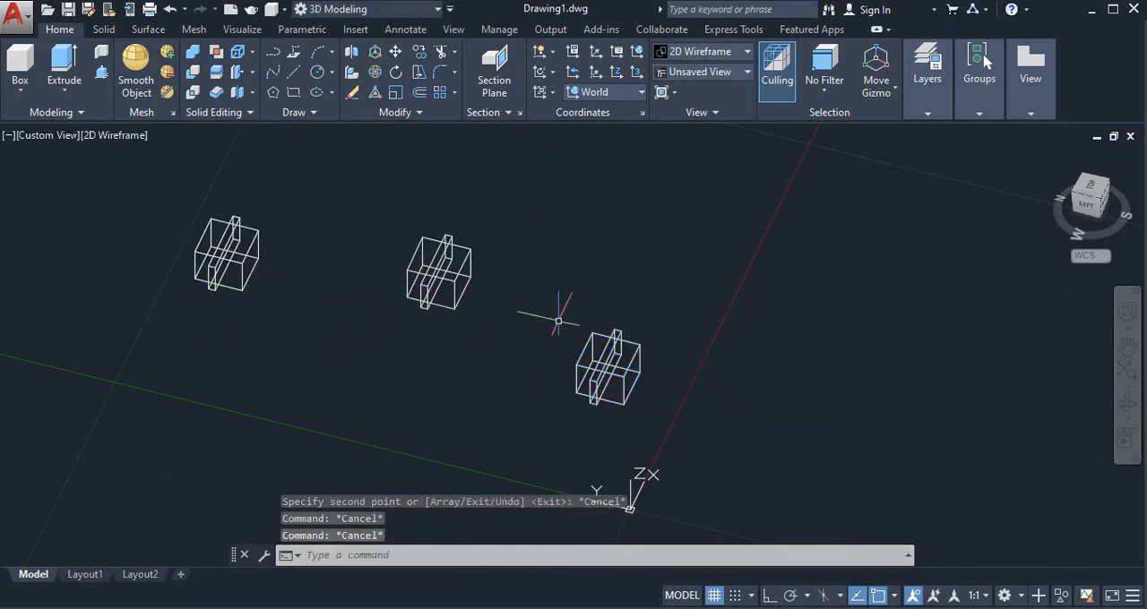
Change the viewport's visual style to Shaded for the three pairs of boxes.
left_click(112, 135)
left_click(174, 251)
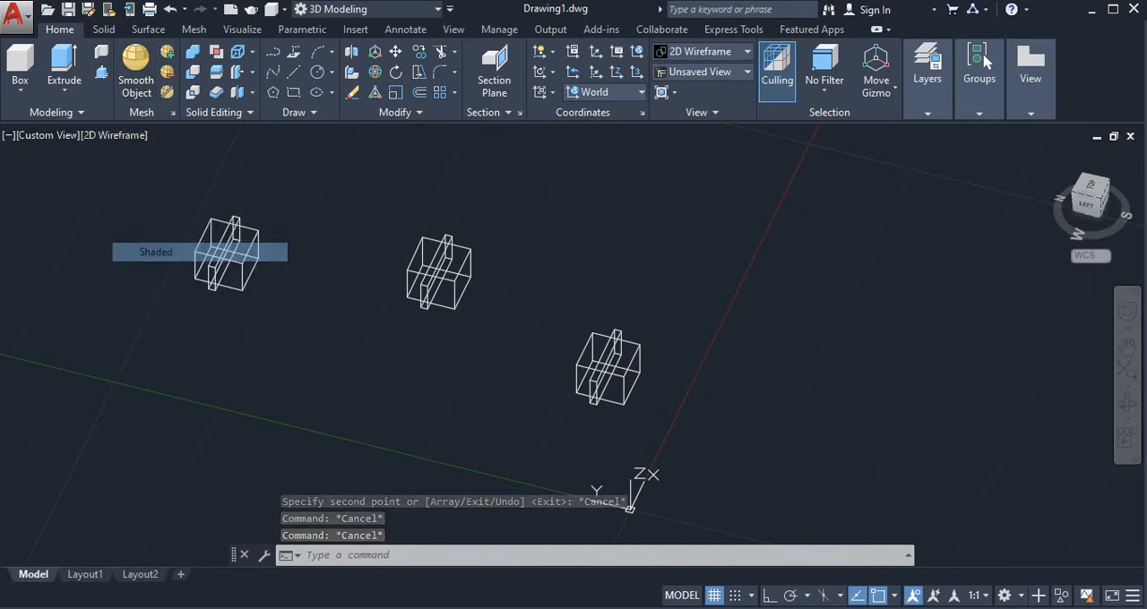
left_click(1126, 402)
left_click_drag(893, 373, 785, 351)
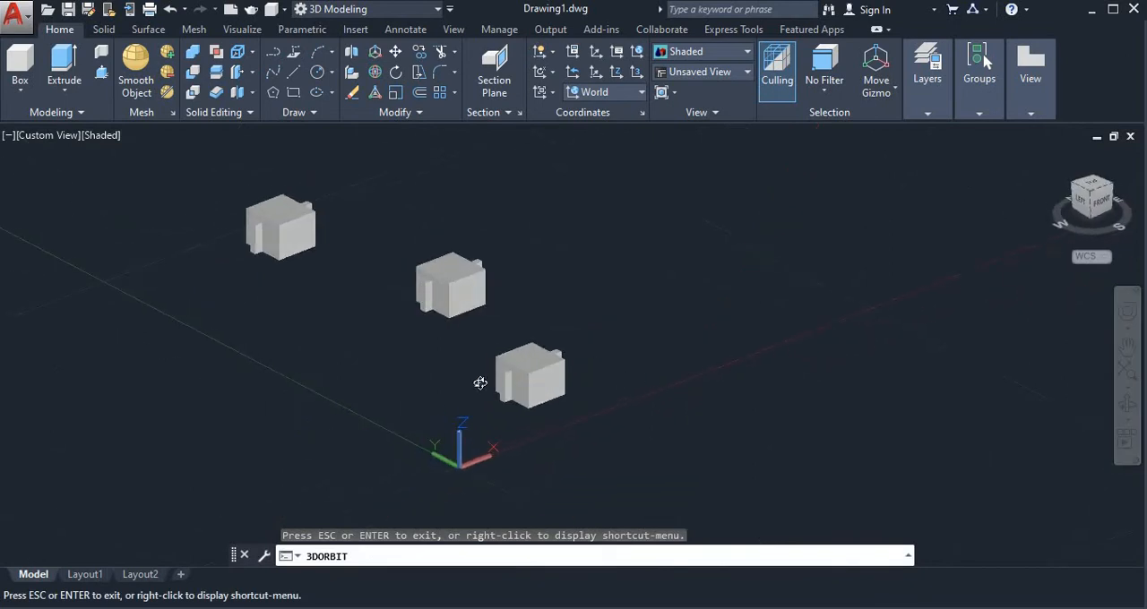
scroll(481, 383, "up", 2)
key("Escape")
scroll(540, 359, "up", 5)
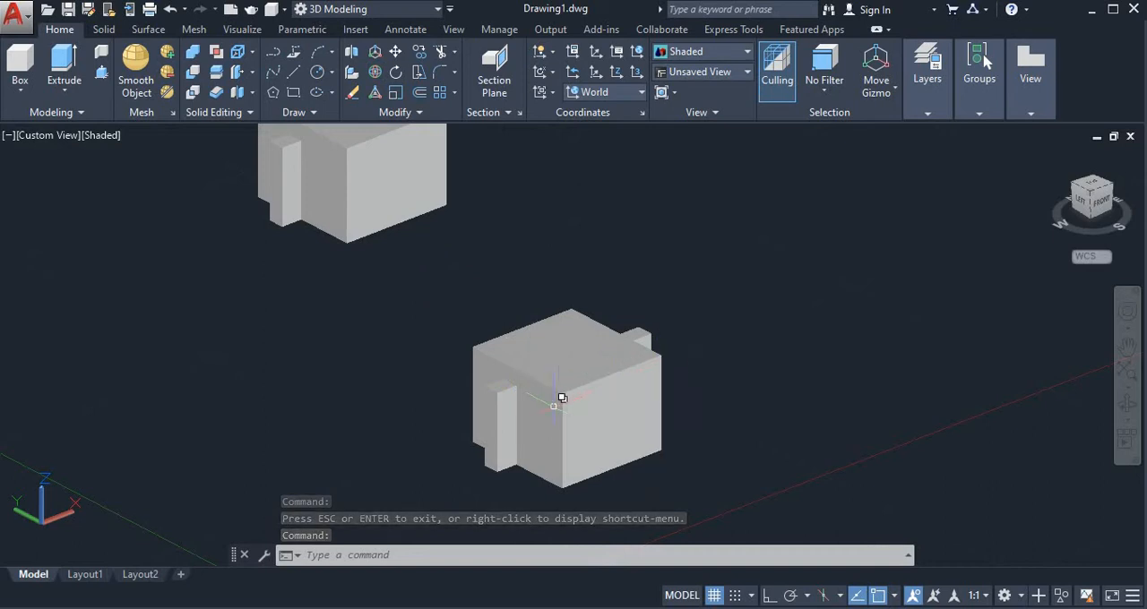
key("Escape")
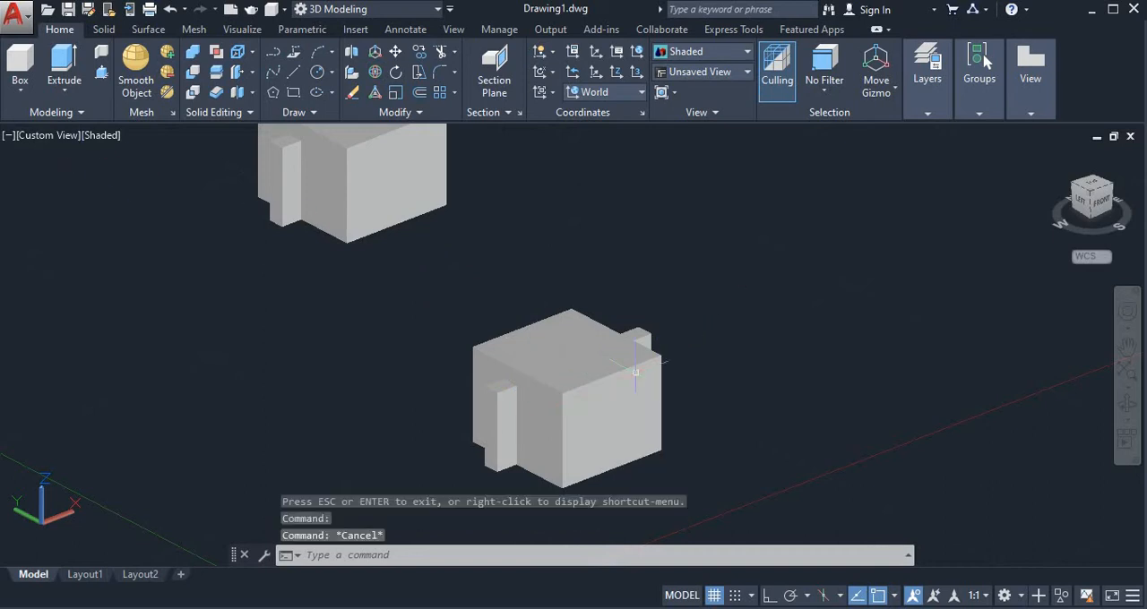
left_click(599, 372)
key("Escape")
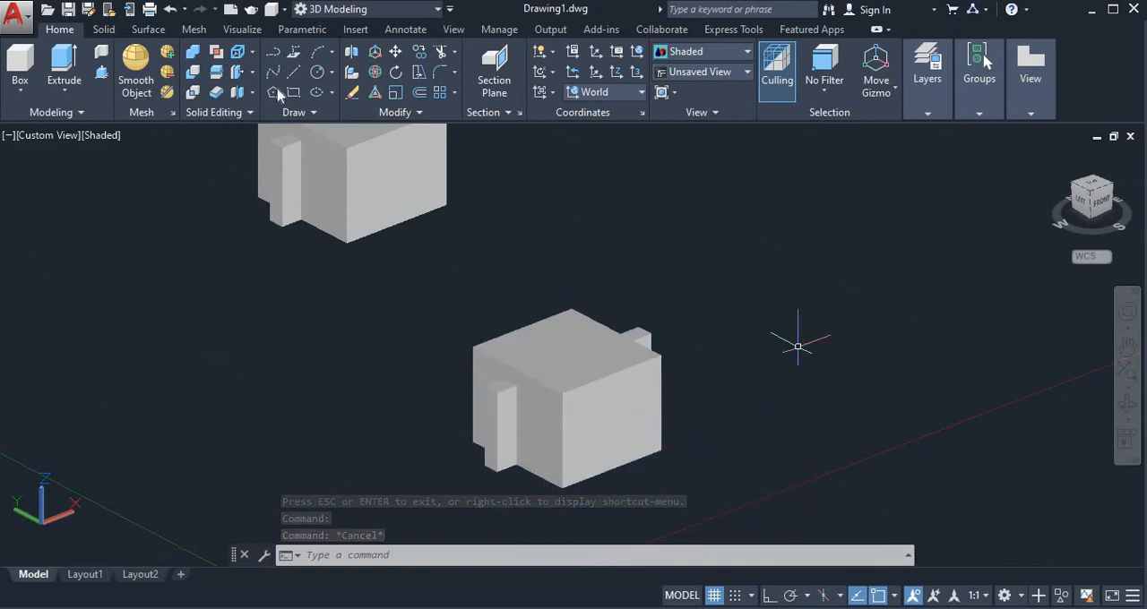
Union the large box and the narrow box of the original pair into one solid.
left_click(194, 54)
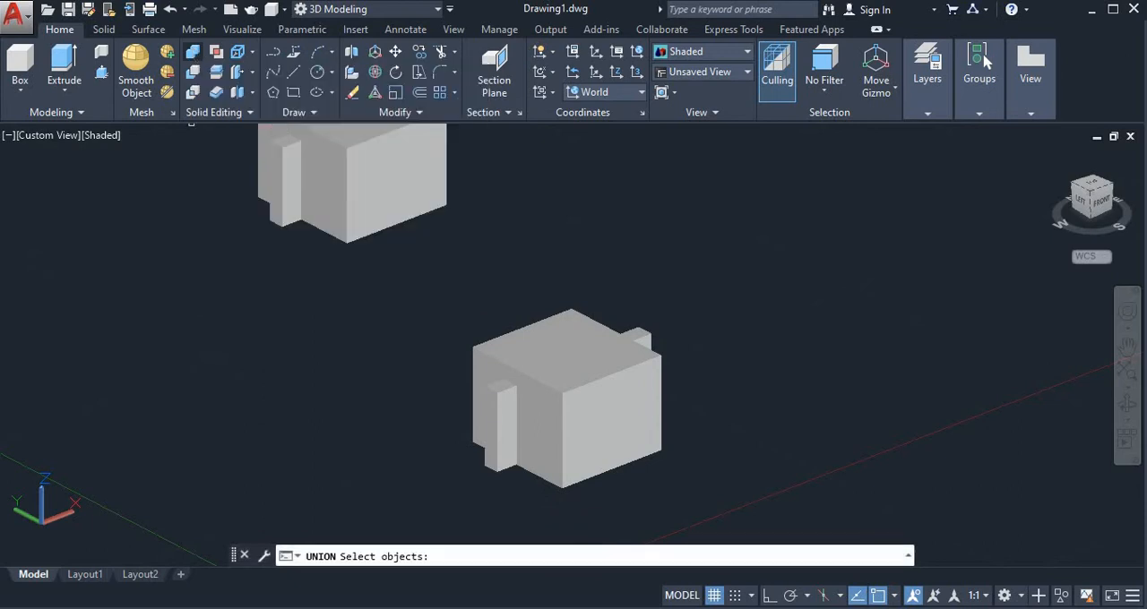
left_click(531, 383)
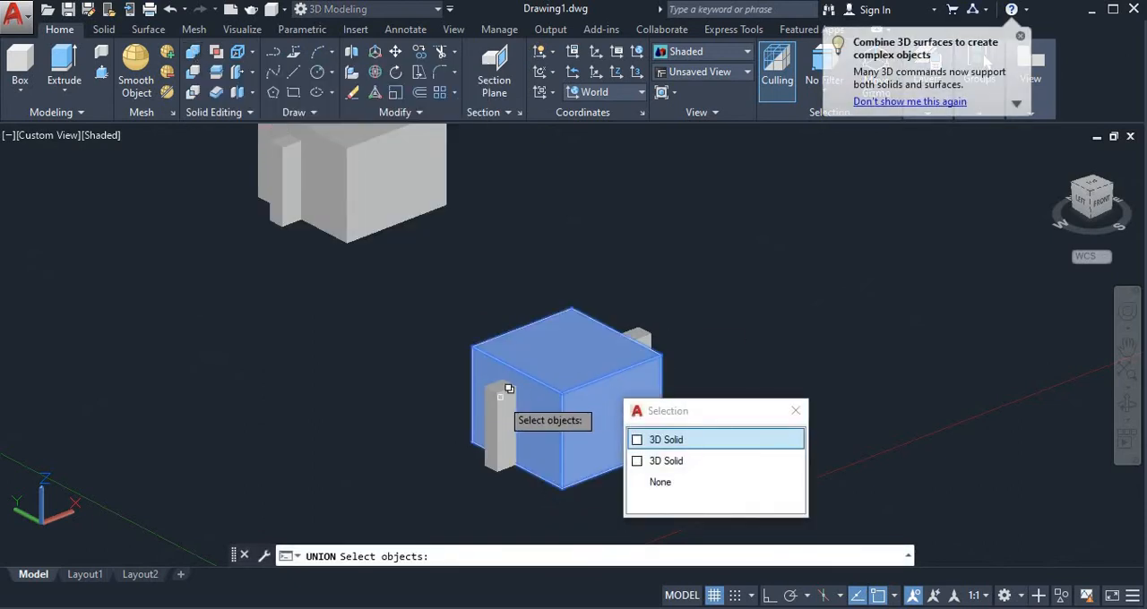
left_click(643, 439)
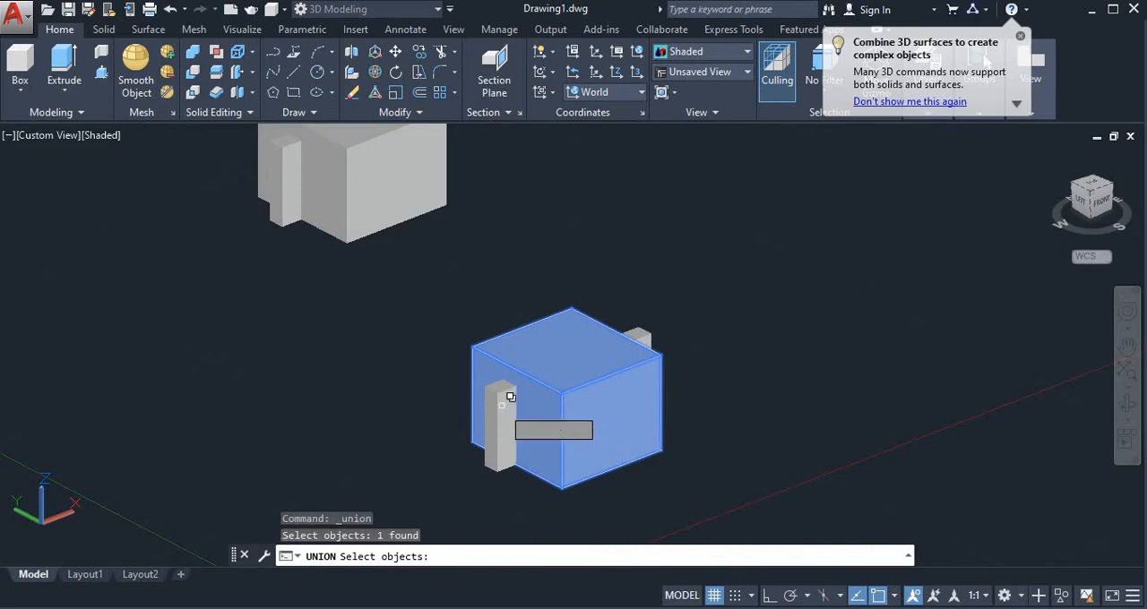
left_click(510, 397)
left_click(532, 466)
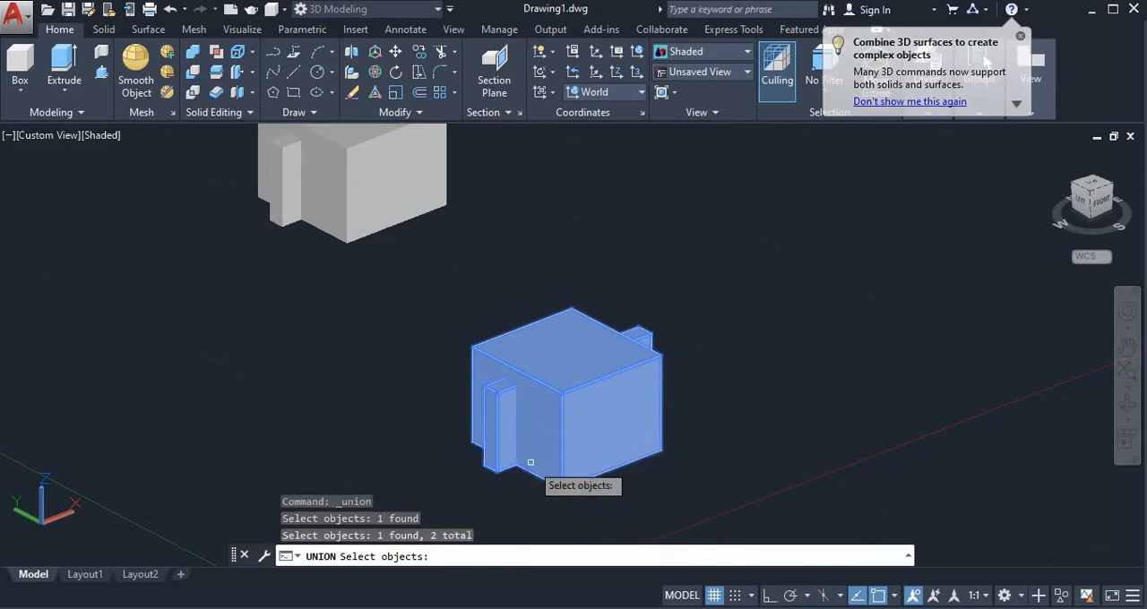
key("Return")
left_click(574, 381)
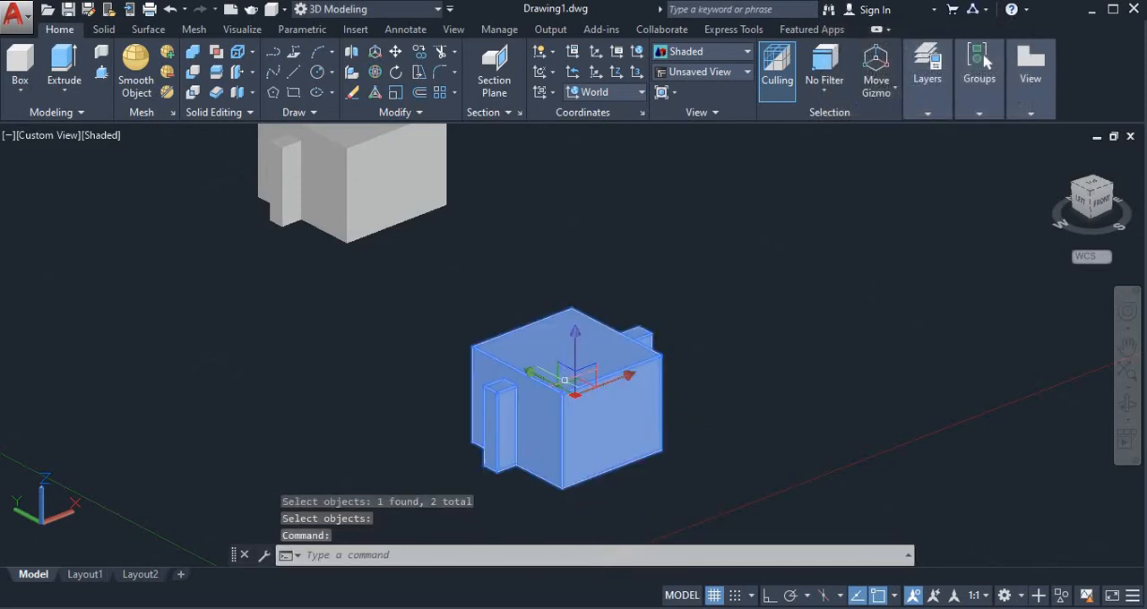
key("Escape")
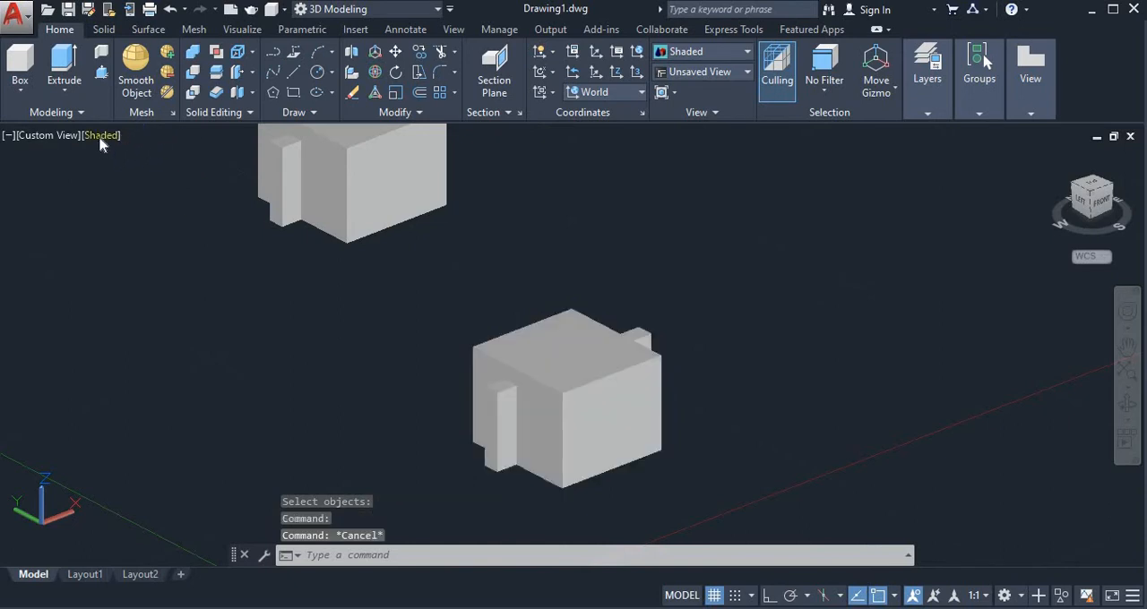
Change the visual style to 2D Wireframe and compare the united solid's edges with the unjoined pairs.
left_click(101, 135)
left_click(251, 177)
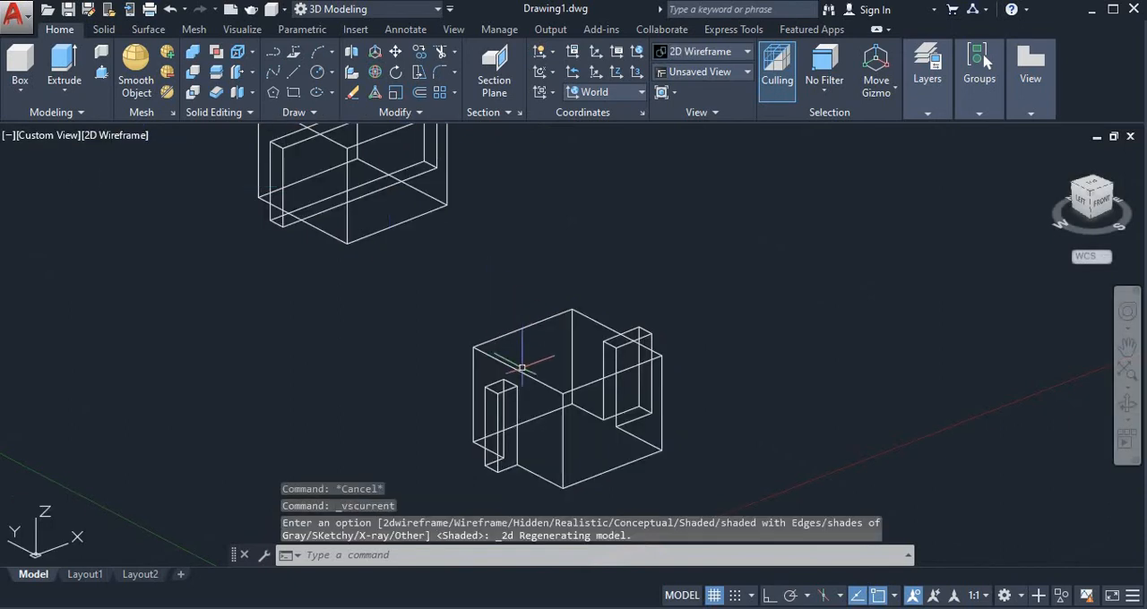
left_click(1127, 405)
left_click_drag(896, 363, 869, 330)
middle_click_drag(719, 283, 807, 419)
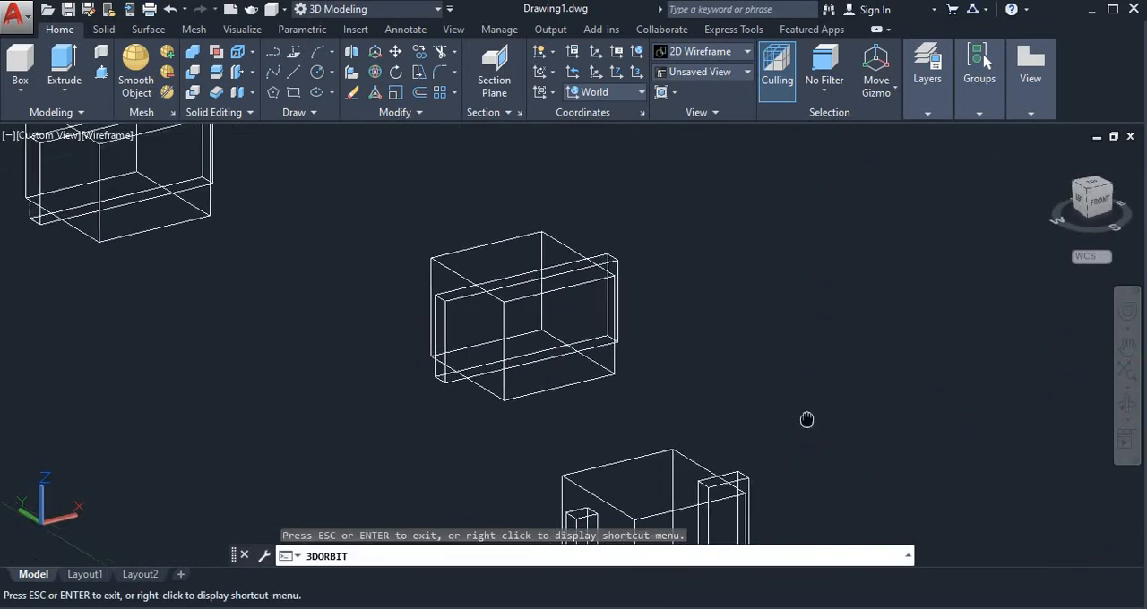
key("Escape")
key("Escape")
key("Escape")
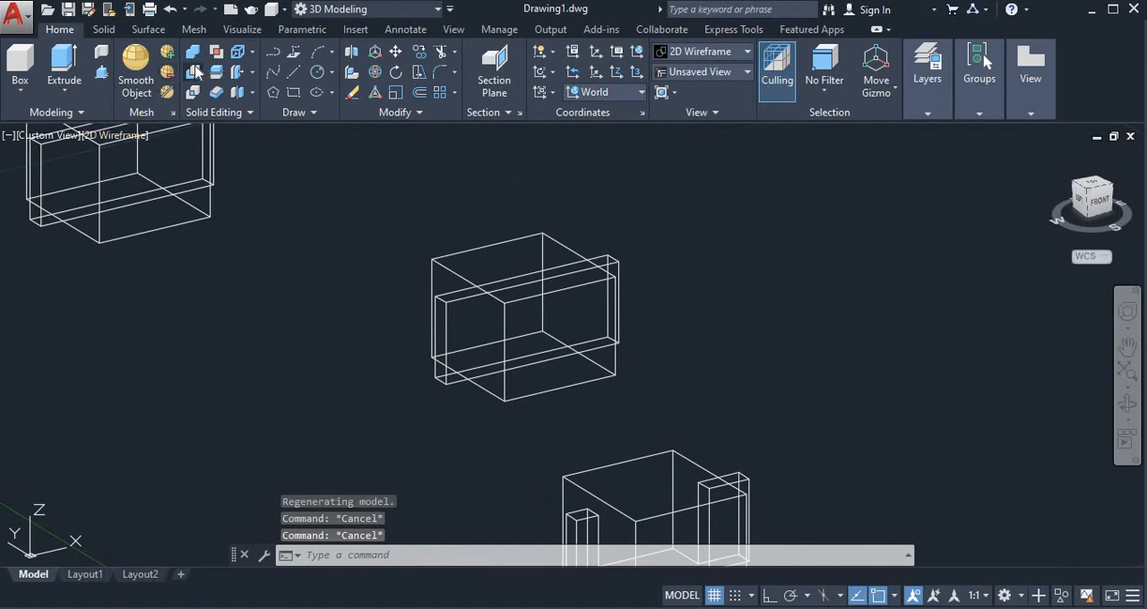
Set the visual style to Shaded and subtract the narrow box from the large box of the middle pair.
left_click(112, 136)
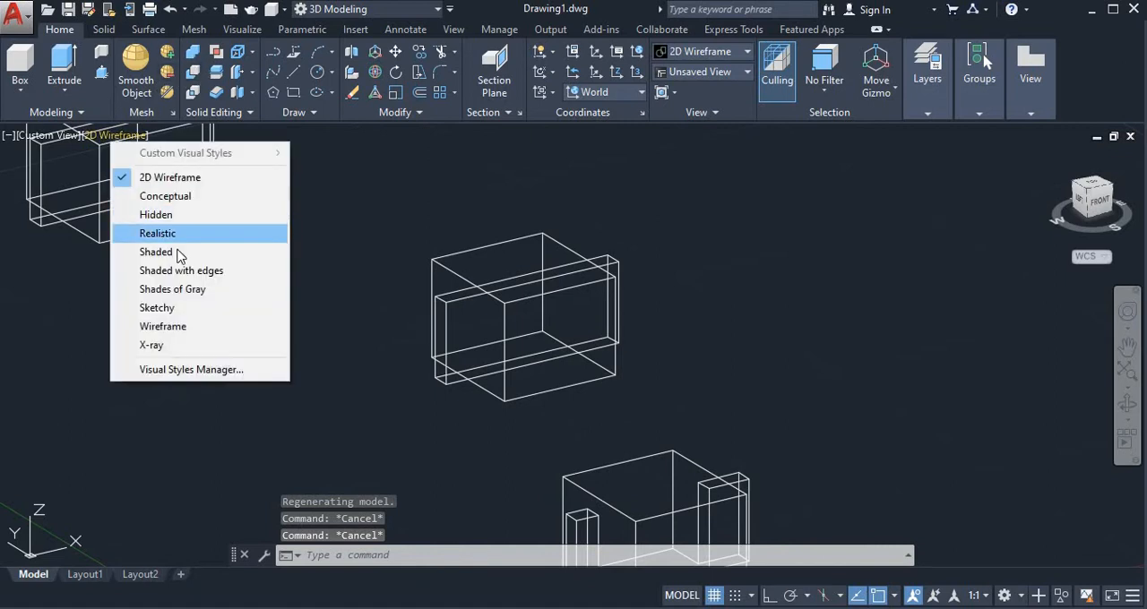
left_click(152, 252)
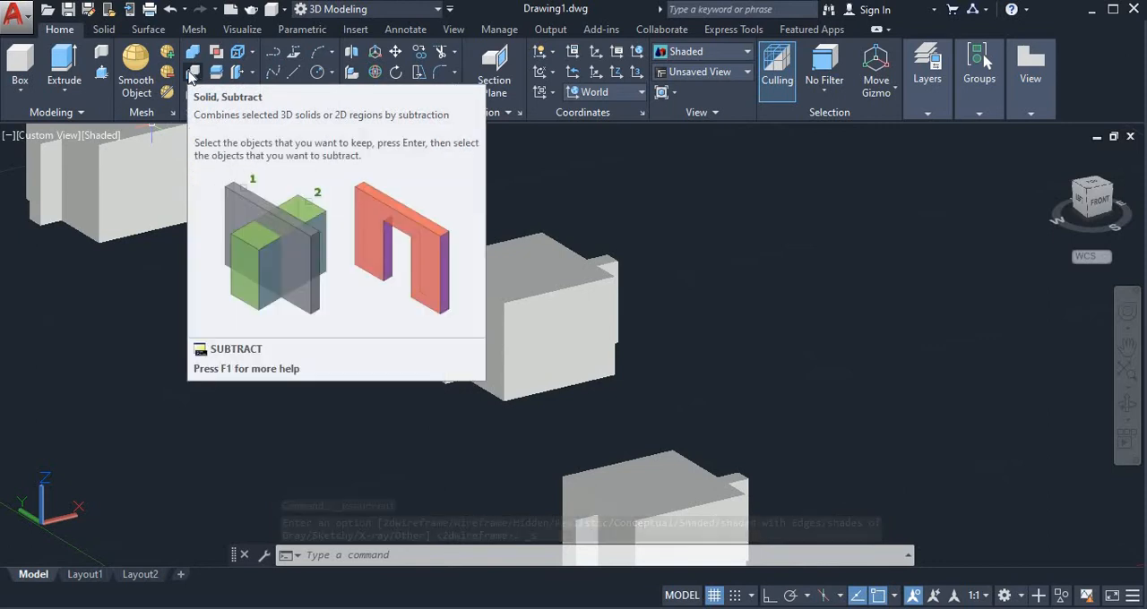
left_click(194, 76)
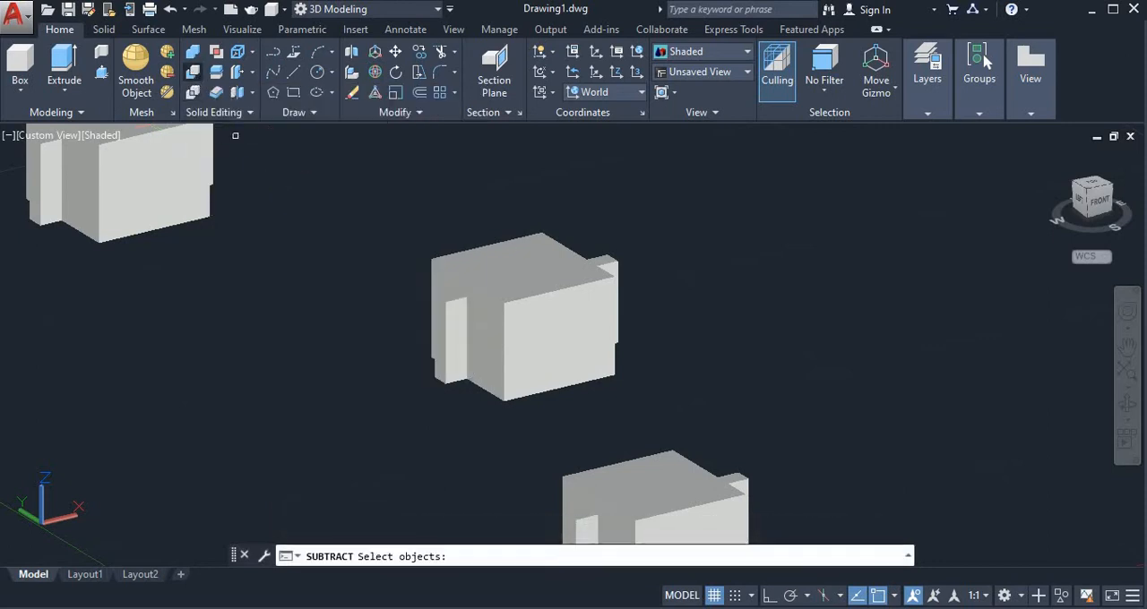
left_click(526, 297)
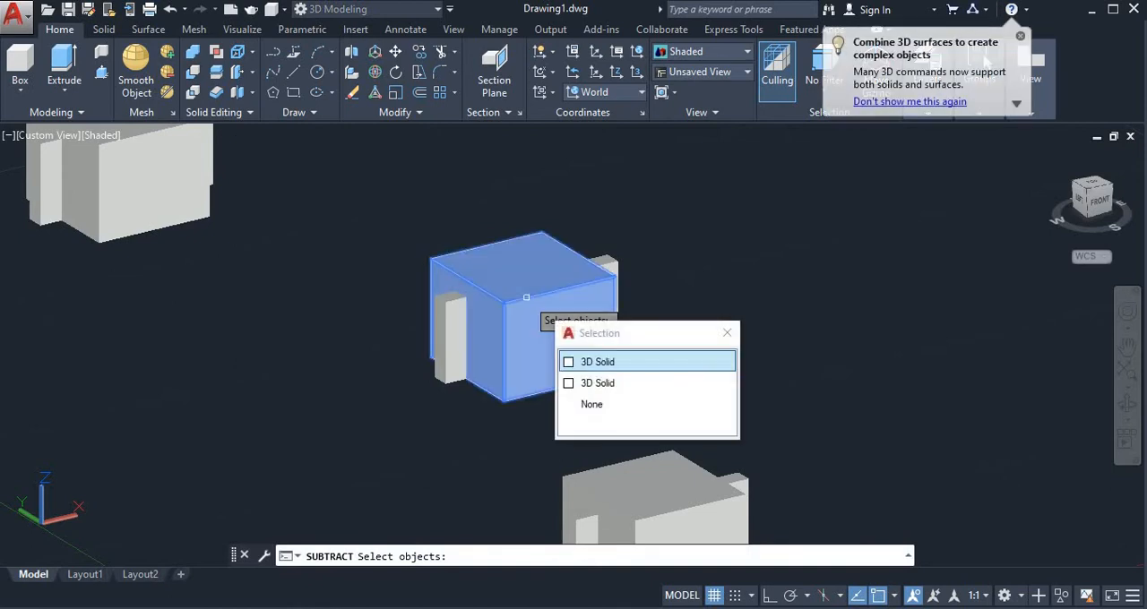
left_click(573, 362)
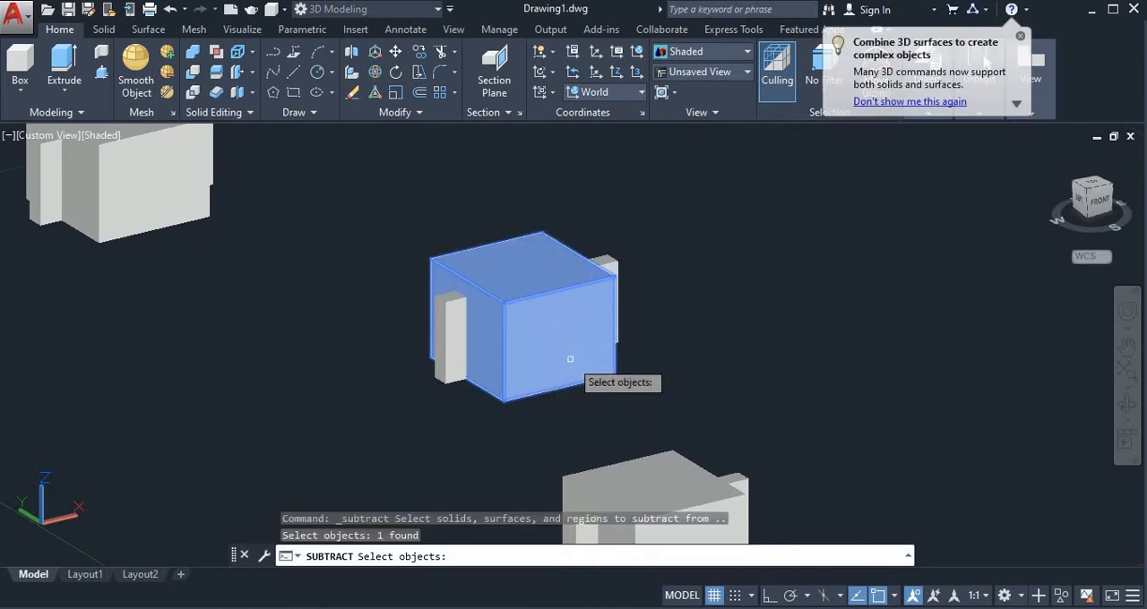
key("Return")
left_click(446, 328)
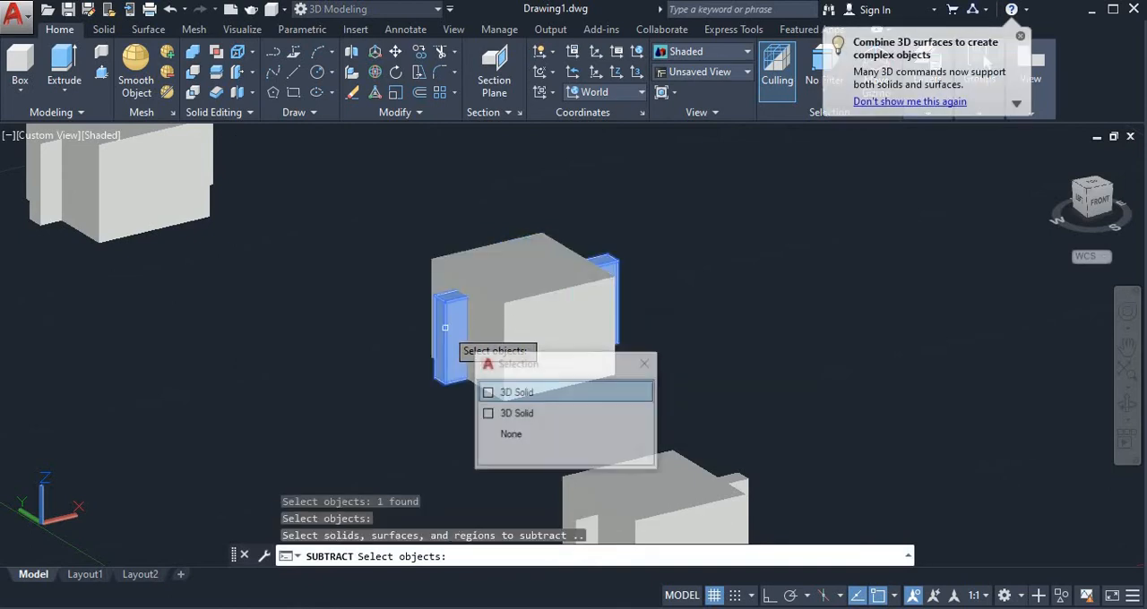
left_click(516, 393)
key("Return")
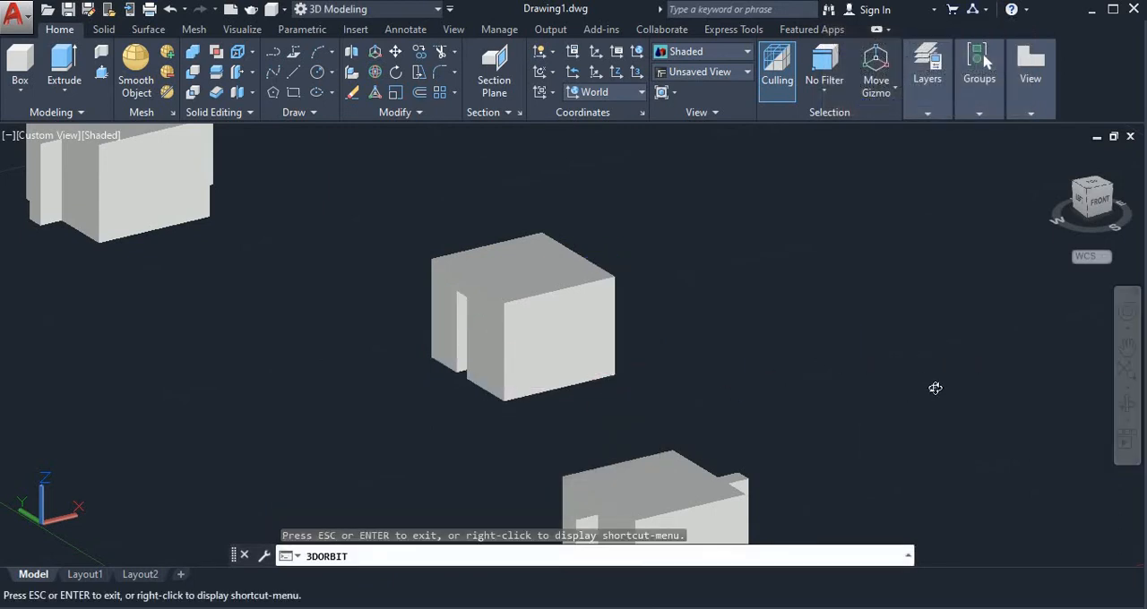
Intersect the large box and the narrow box of the remaining unjoined pair, keeping only their common volume.
left_click_drag(934, 388, 927, 357)
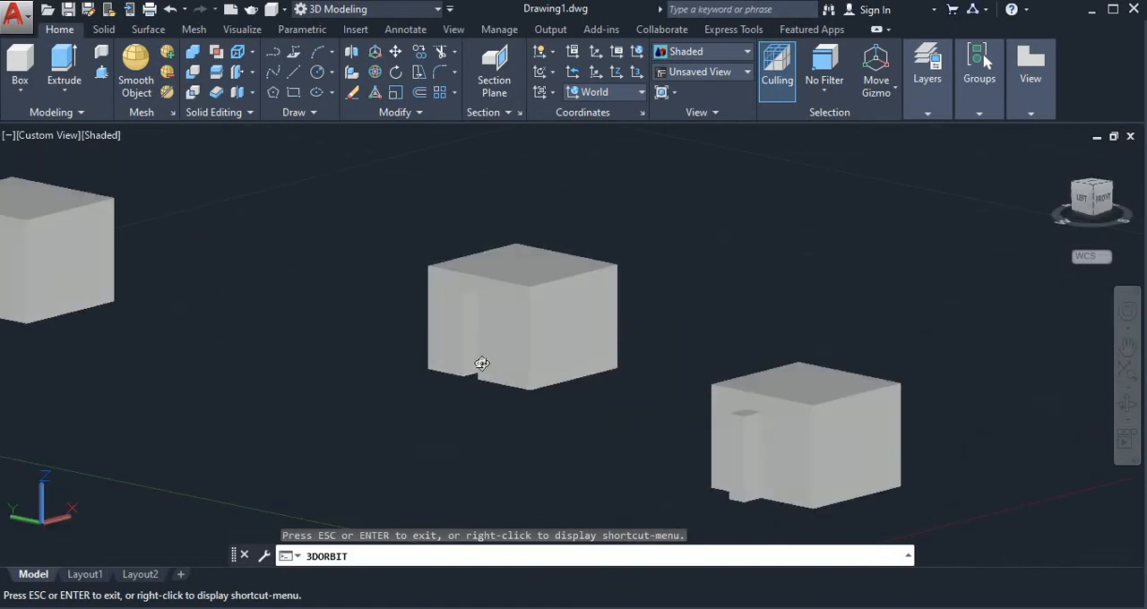
scroll(481, 363, "up", 2)
middle_click_drag(482, 364, 503, 403)
left_click_drag(495, 376, 448, 385)
key("Escape")
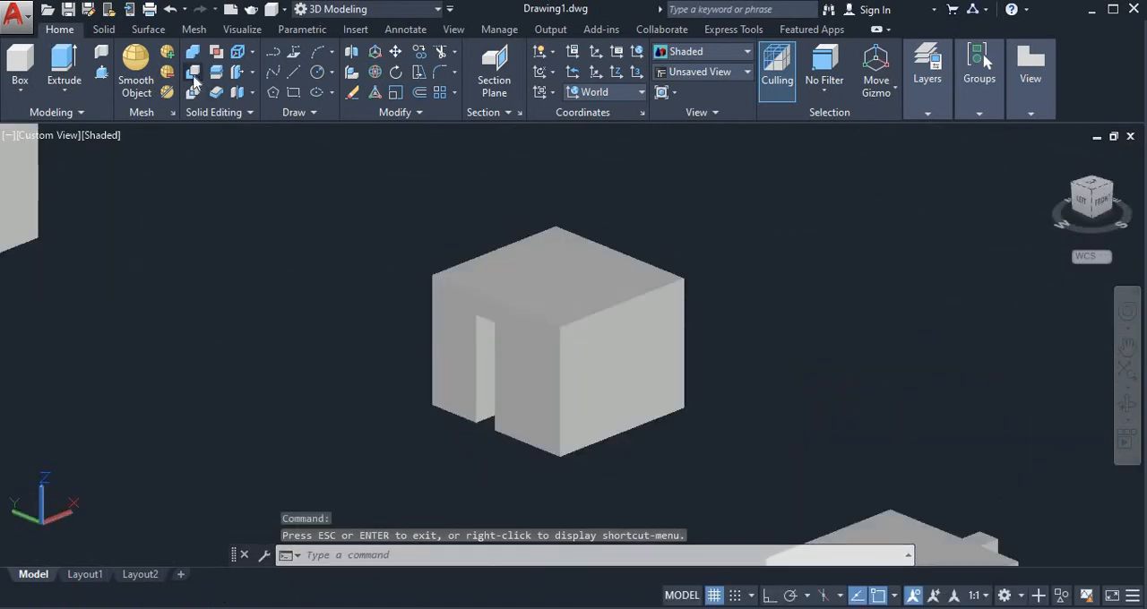
key("Escape")
middle_click_drag(315, 224, 781, 377)
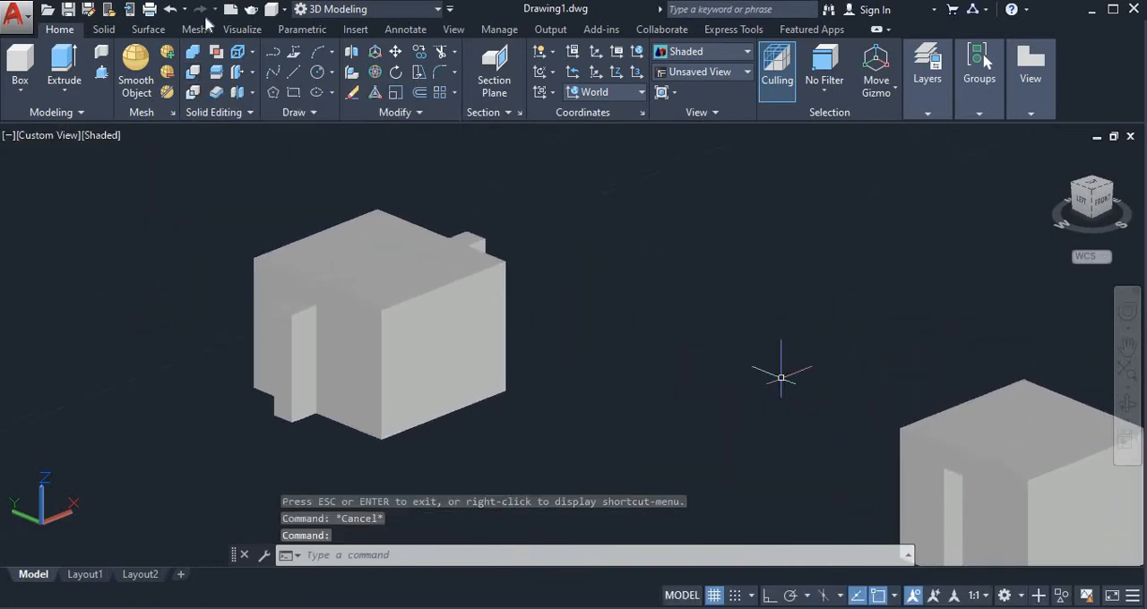
left_click(194, 95)
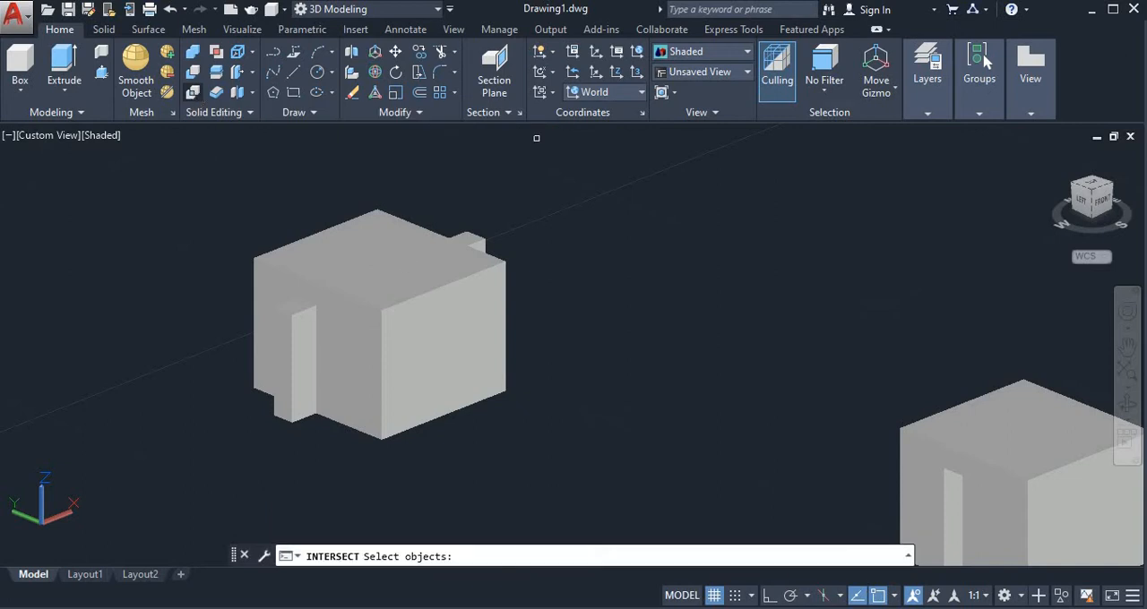
left_click(391, 292)
left_click(465, 351)
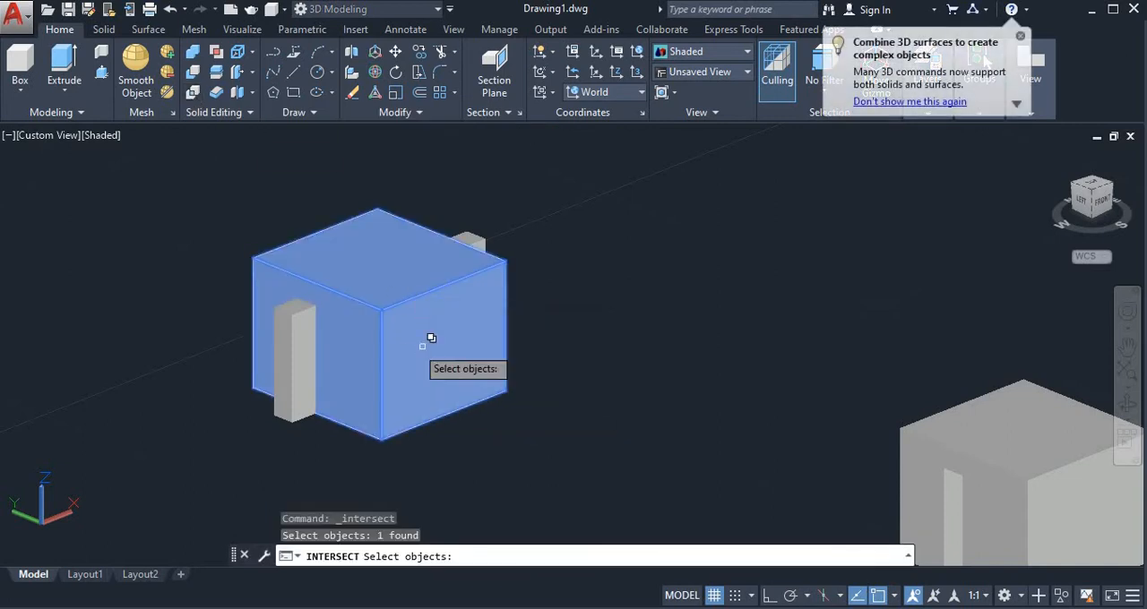
left_click(296, 334)
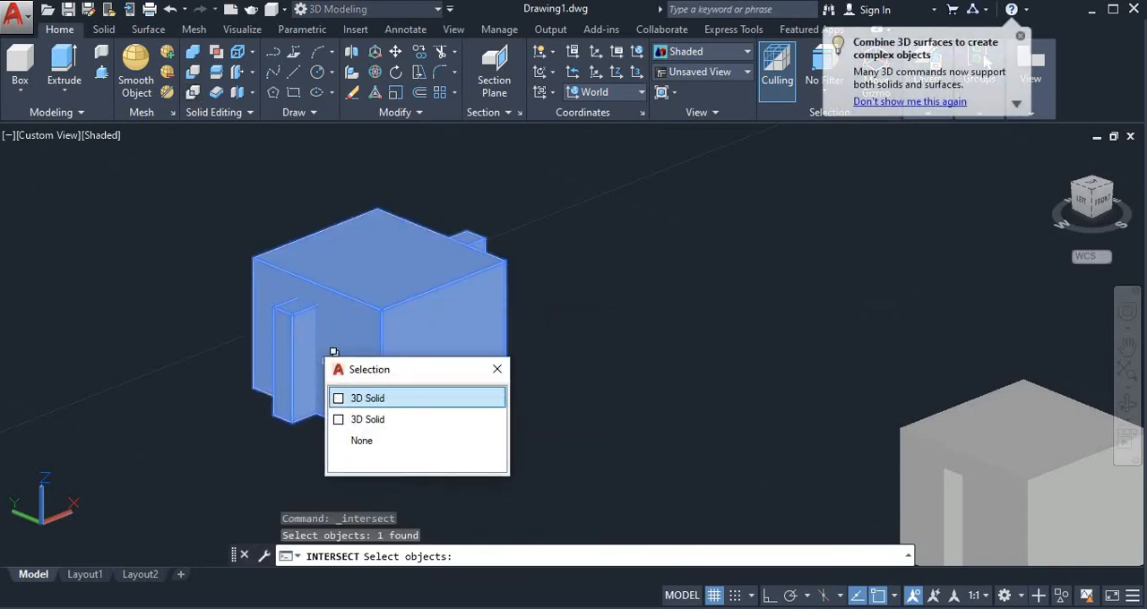
left_click(359, 398)
key("Return")
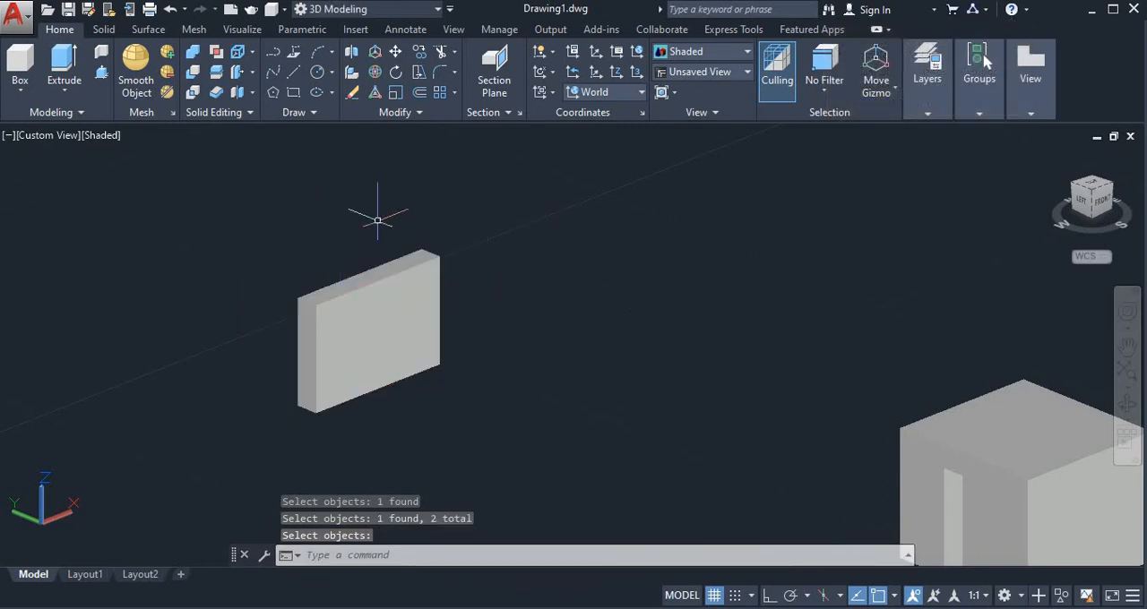
Draw a box on empty ground beside the three solids, with a base about 8.5 by 6.4 and a height about 8.3.
scroll(377, 220, "down", 5)
middle_click_drag(1026, 357, 285, 51, "shift")
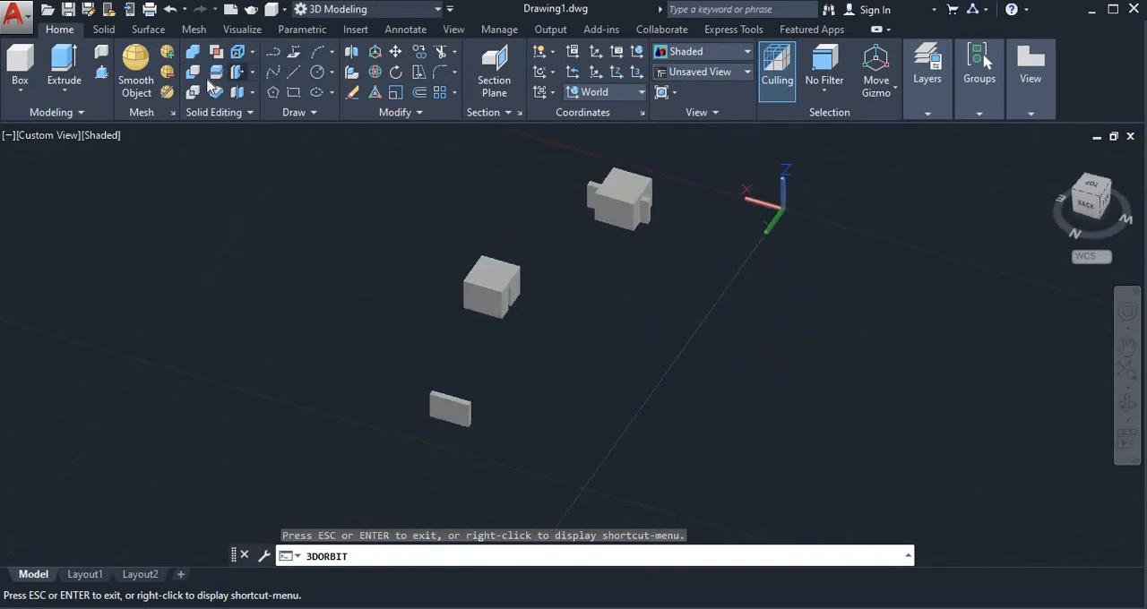
key("Escape")
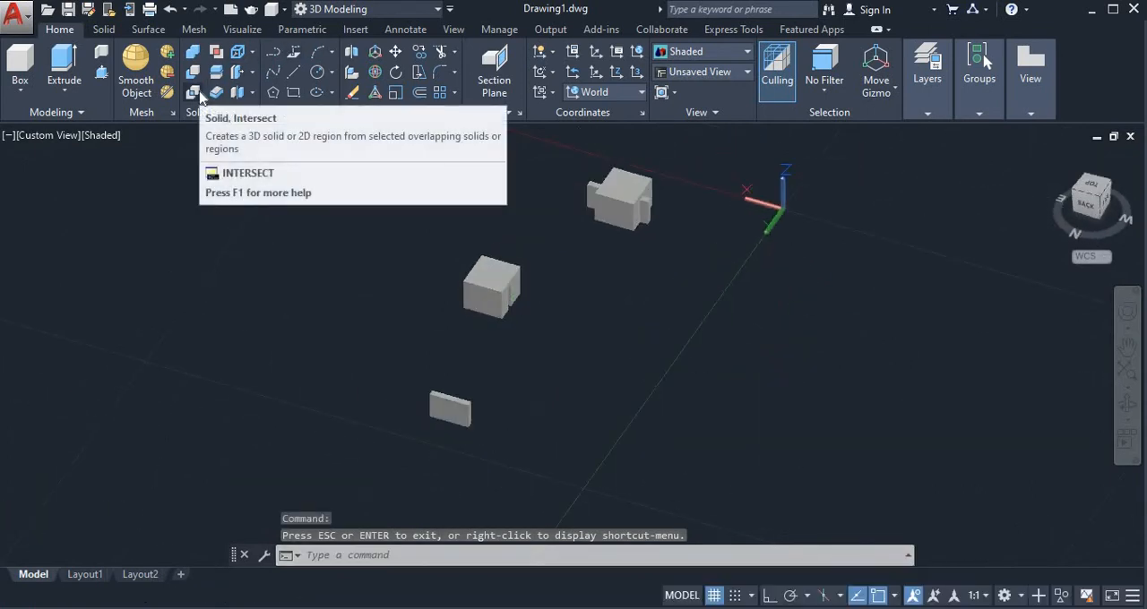
middle_click_drag(558, 279, 469, 316)
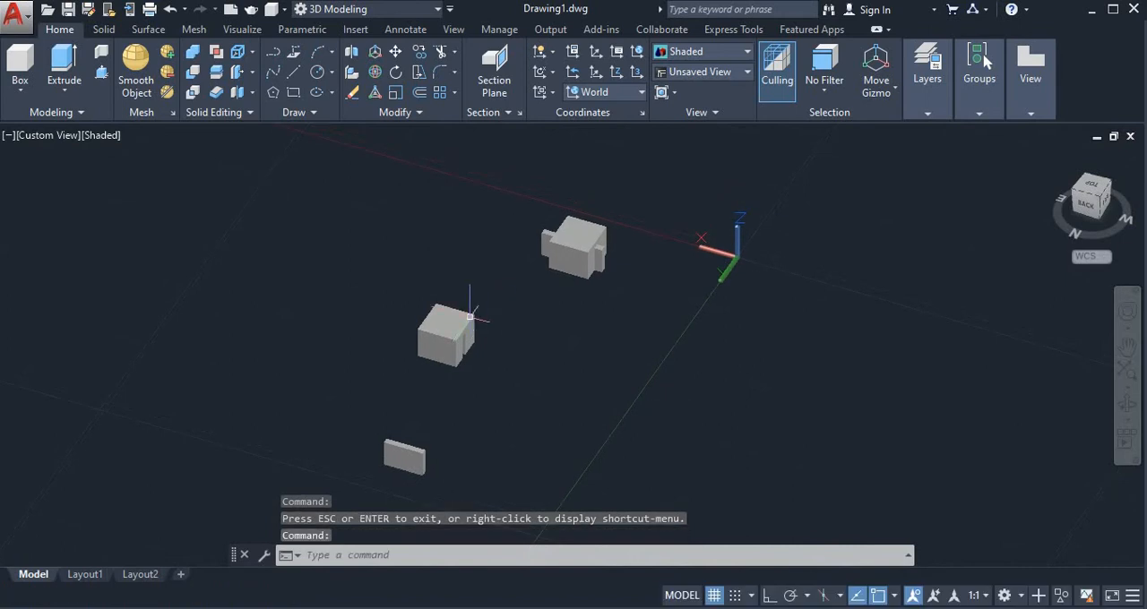
left_click(21, 92)
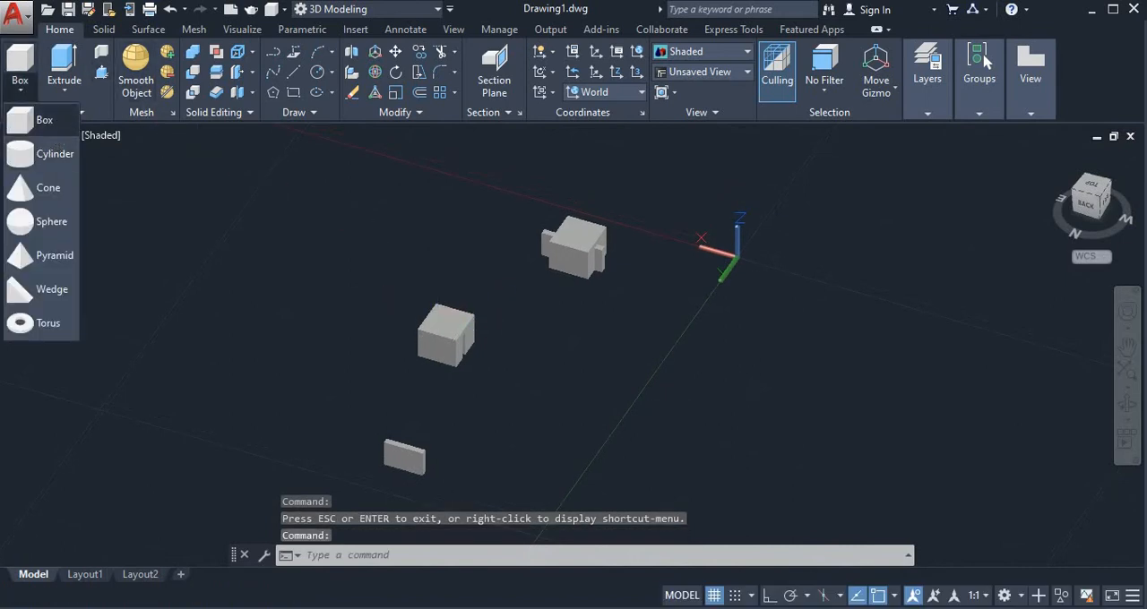
left_click(44, 120)
left_click(256, 285)
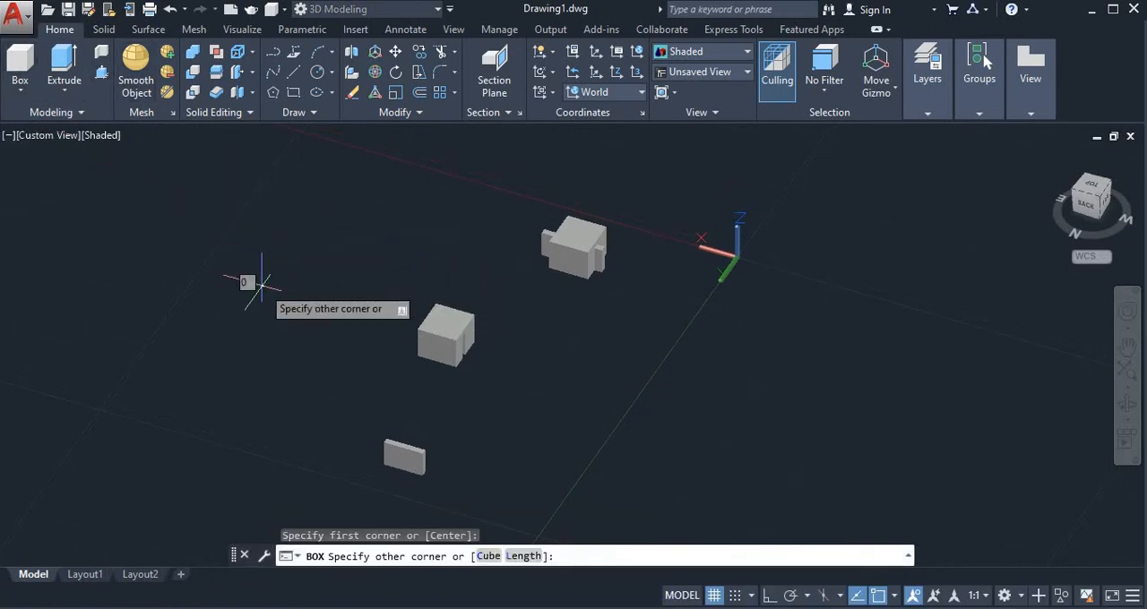
left_click(168, 307)
left_click(173, 254)
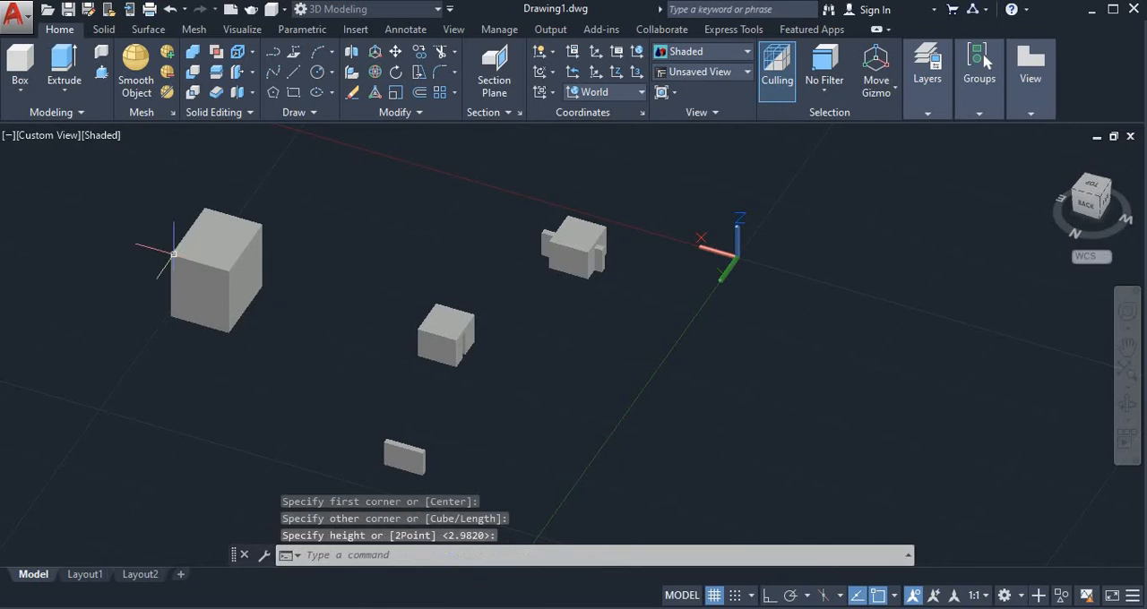
Draw a narrow box with a base about 15.9 by 2.6 that passes through the new large box.
left_click(1126, 401)
left_click_drag(348, 210, 472, 199)
key("Escape")
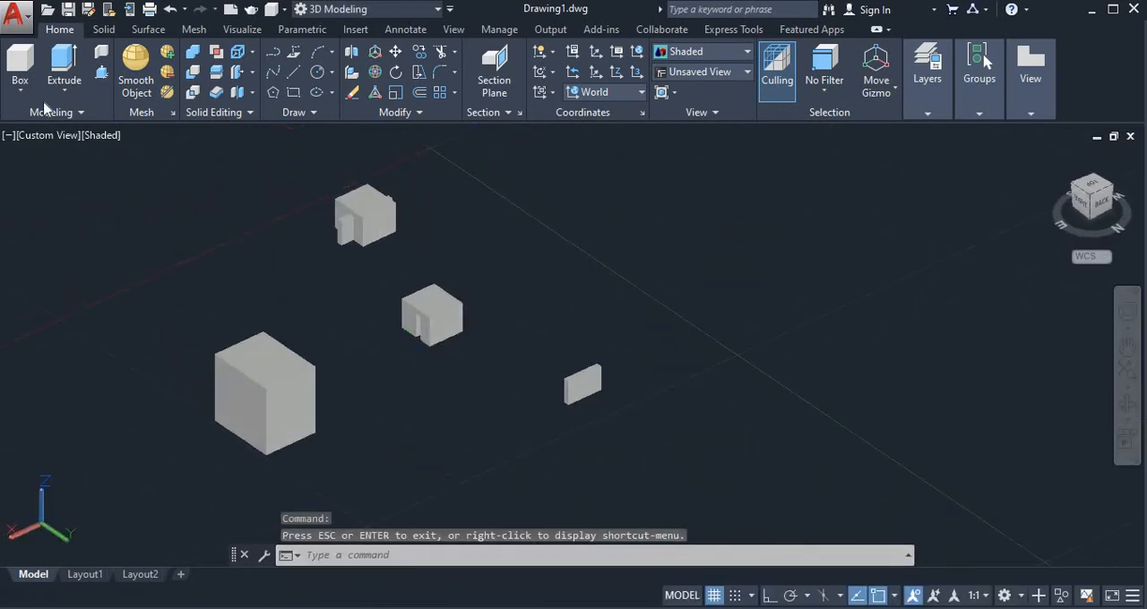
left_click(20, 91)
left_click(27, 123)
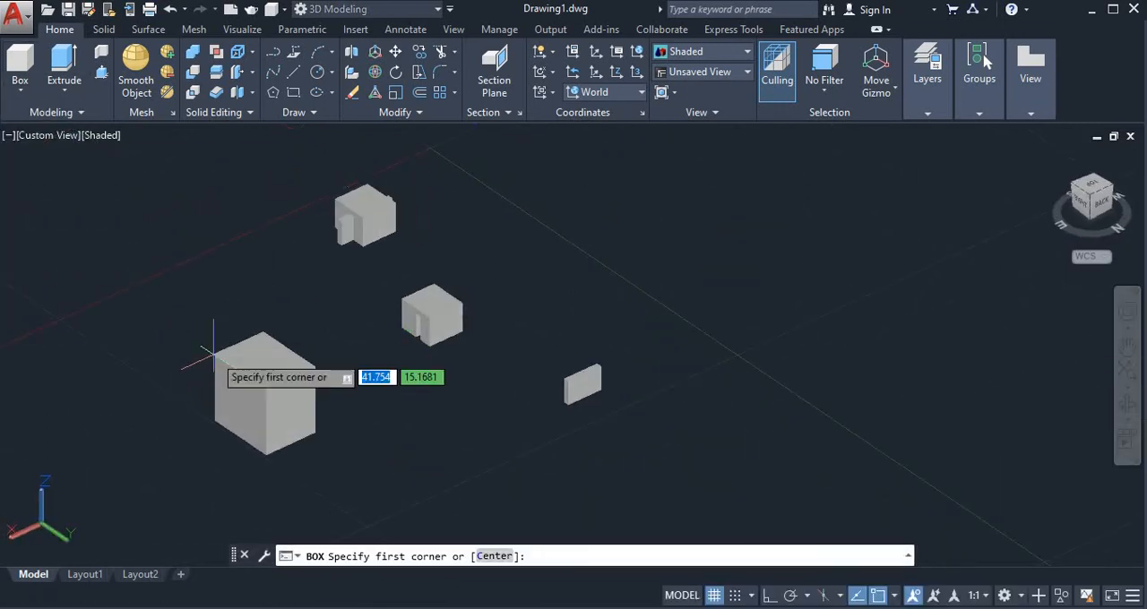
left_click(210, 446)
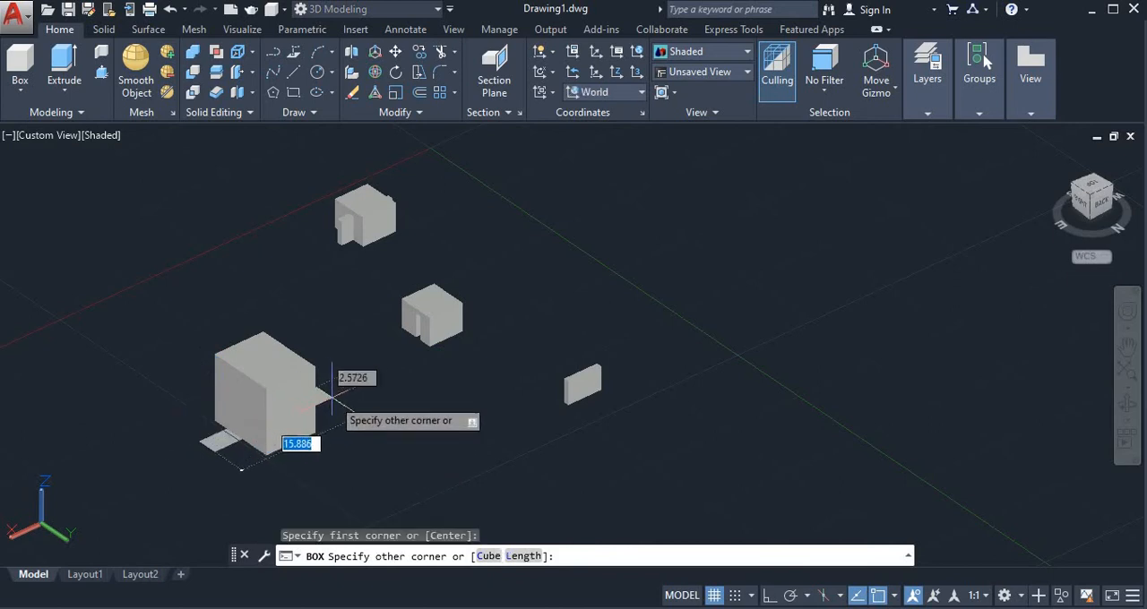
left_click(333, 397)
left_click(312, 324)
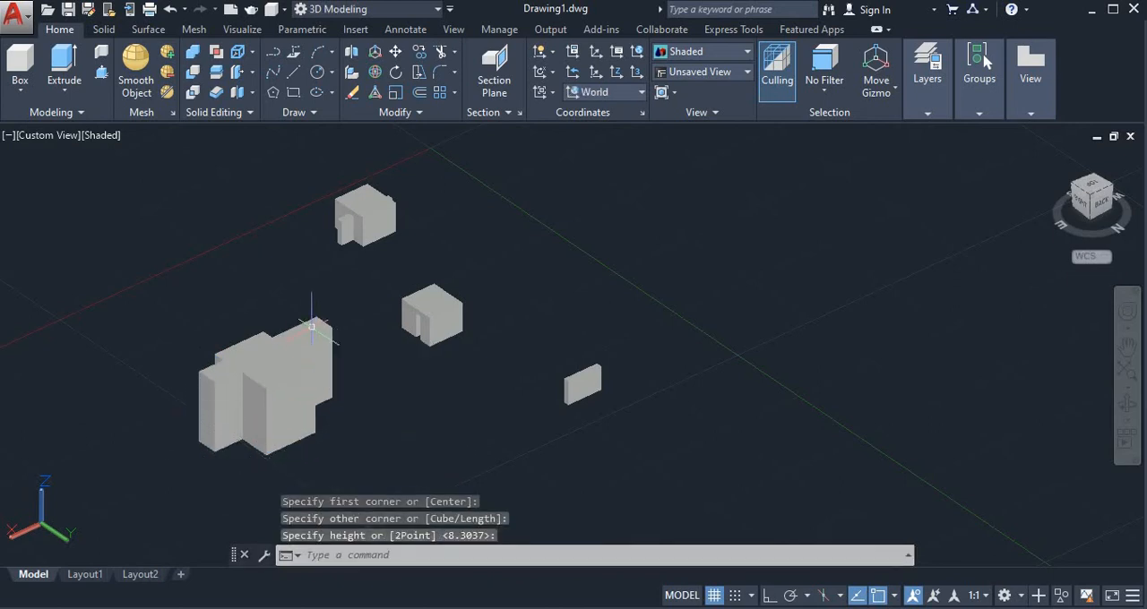
Run an interference check on the new large box and the narrow box crossing it, and close the check.
left_click(218, 53)
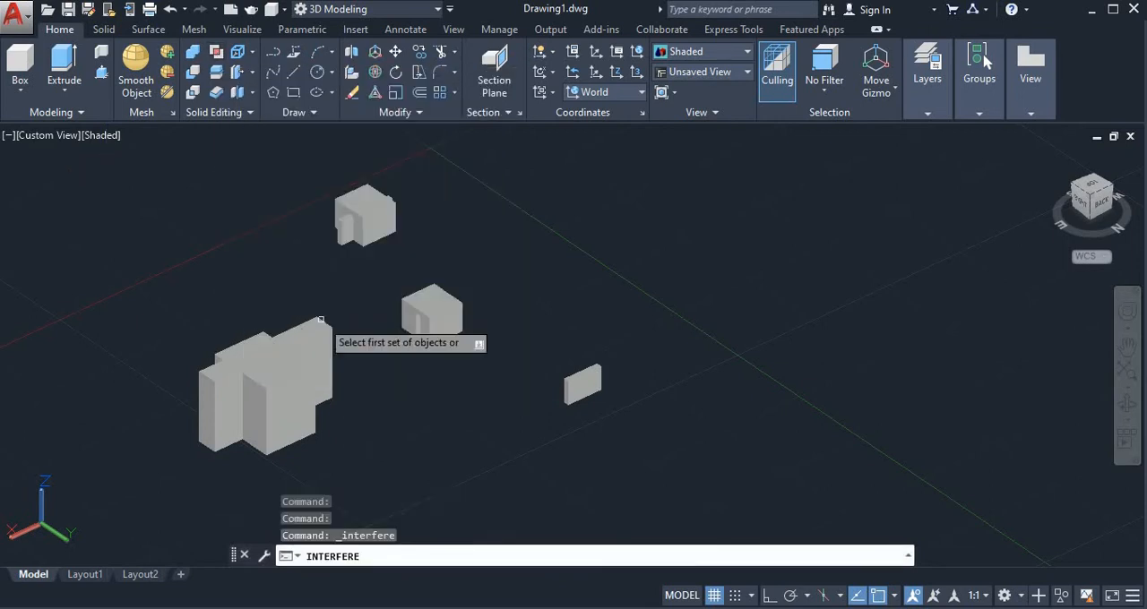
left_click(269, 381)
left_click(314, 435)
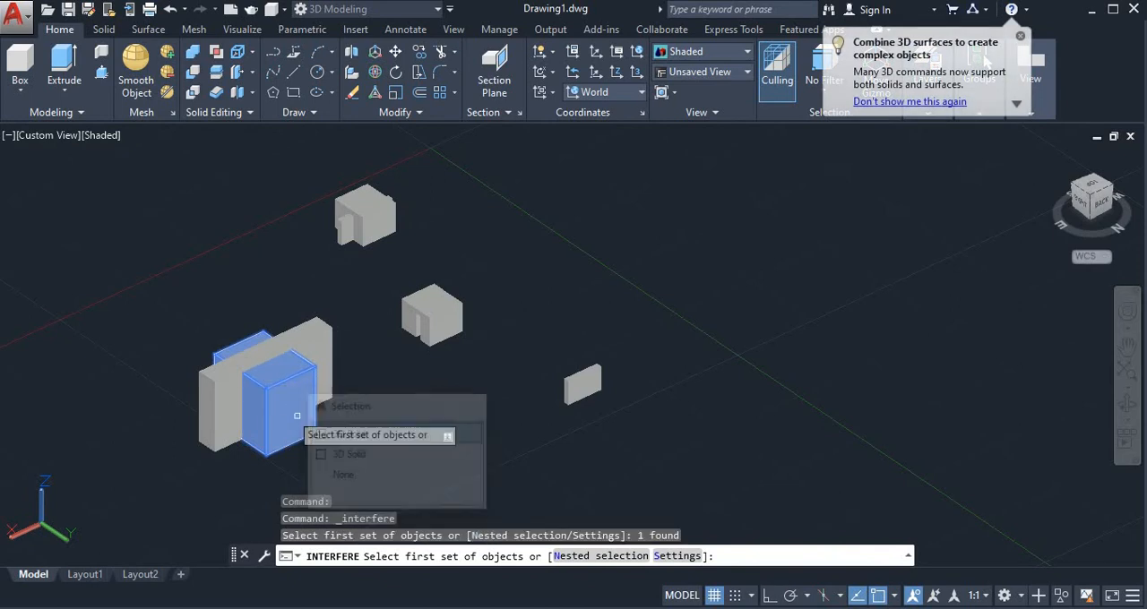
left_click(244, 413)
left_click(296, 453)
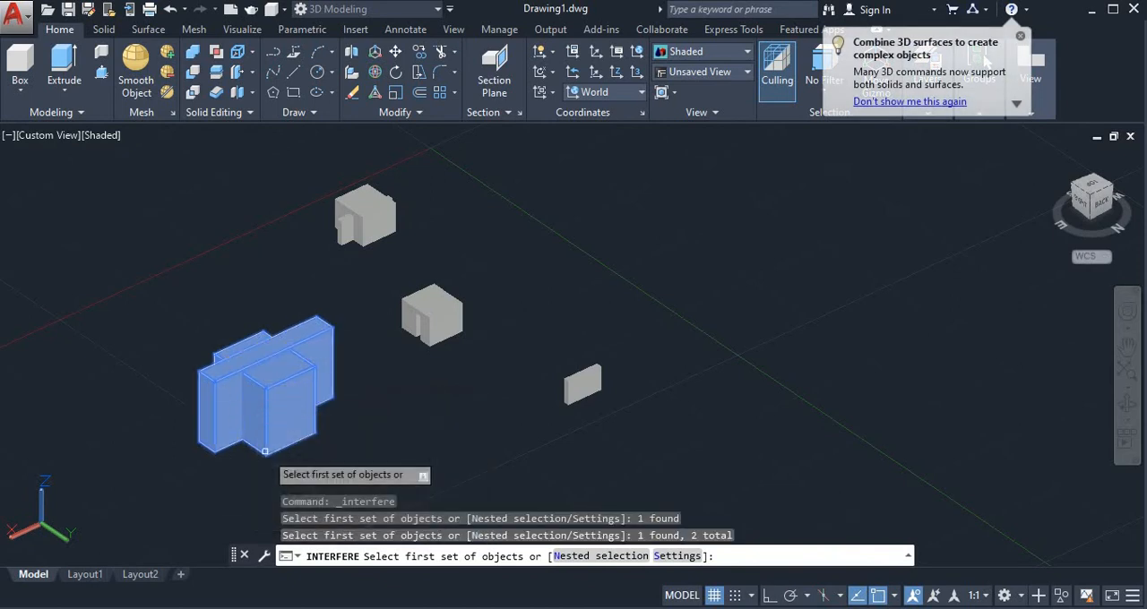
key("Return")
left_click(262, 416)
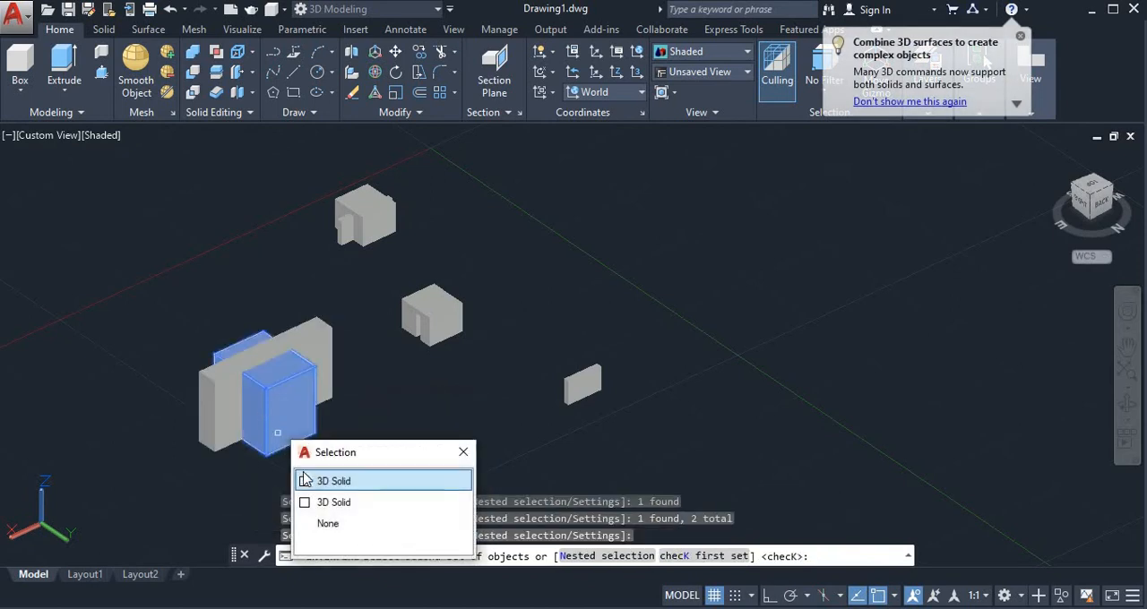
left_click(304, 481)
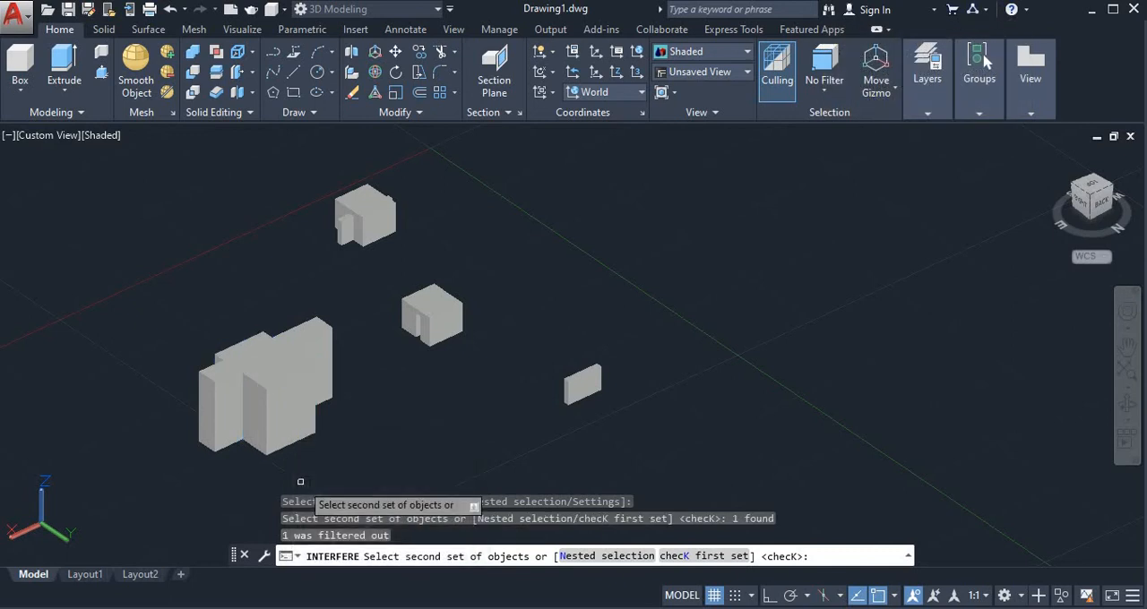
key("Return")
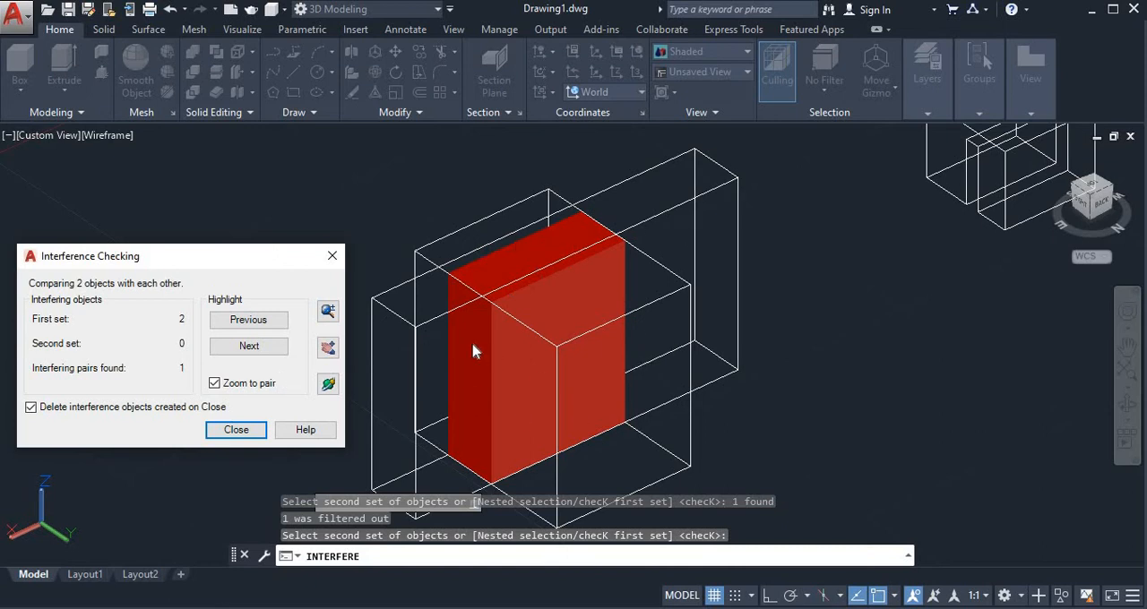
left_click(244, 434)
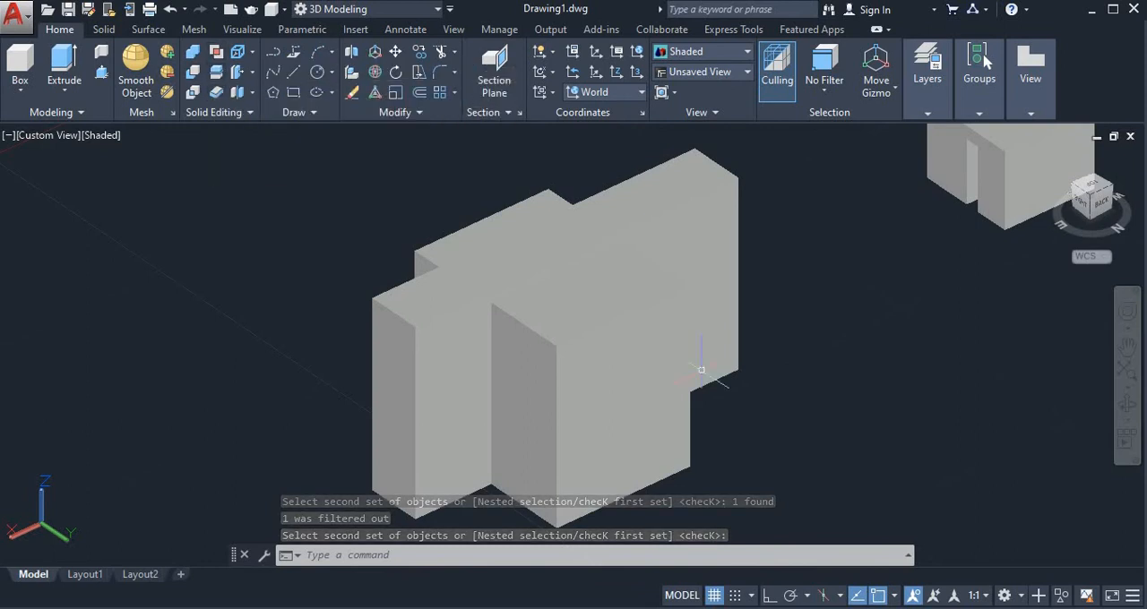
Draw a single straight line on the open ground between the crossing boxes and the thin slab.
scroll(440, 317, "down", 6)
scroll(605, 332, "up", 2)
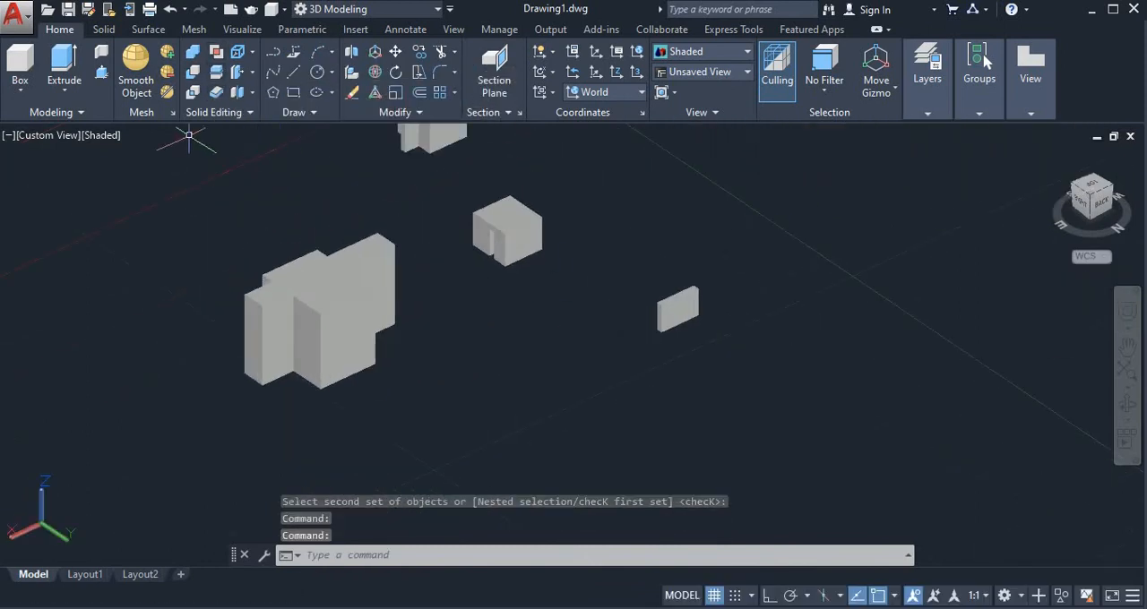
type("l")
key("Return")
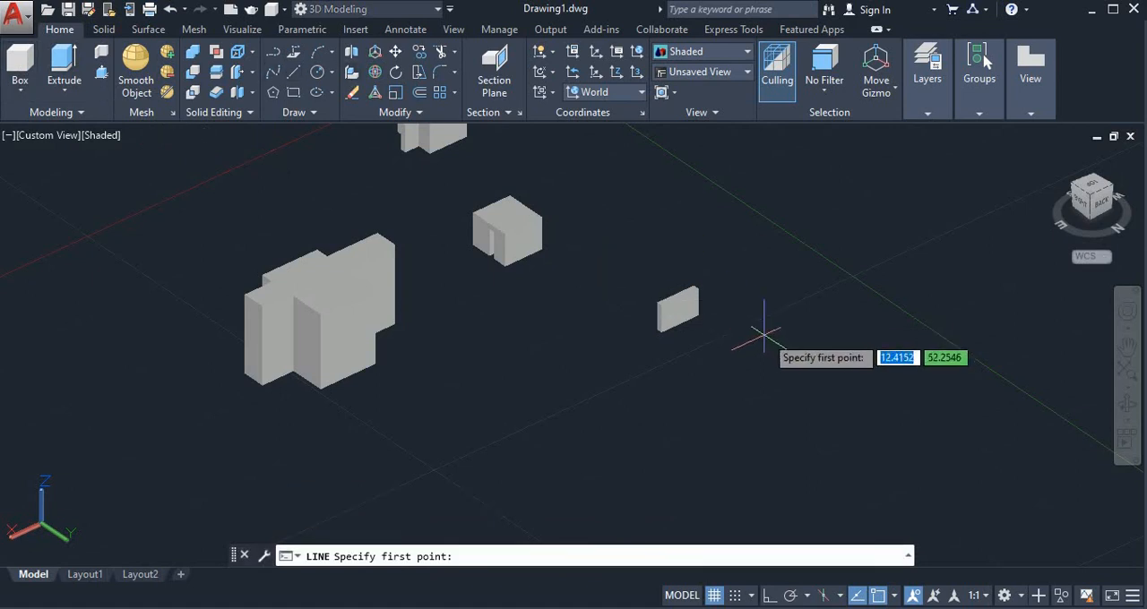
left_click(610, 385)
right_click(516, 326)
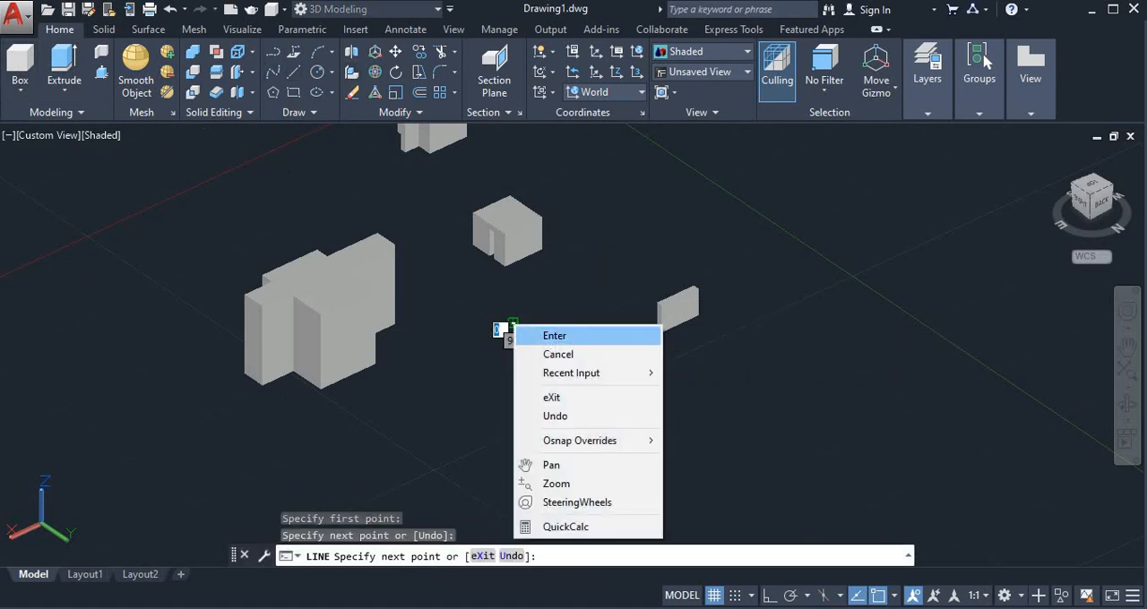
left_click(556, 334)
Extrude the straight line upward into a flat vertical surface about 9.8 high.
left_click(64, 88)
left_click(76, 119)
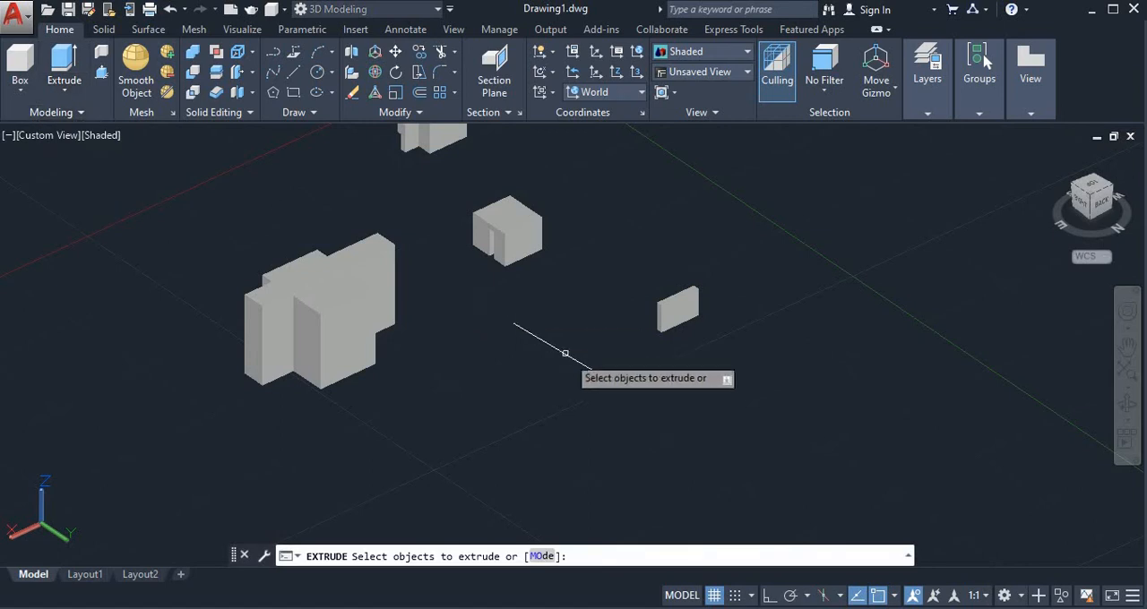
left_click(572, 357)
key("Return")
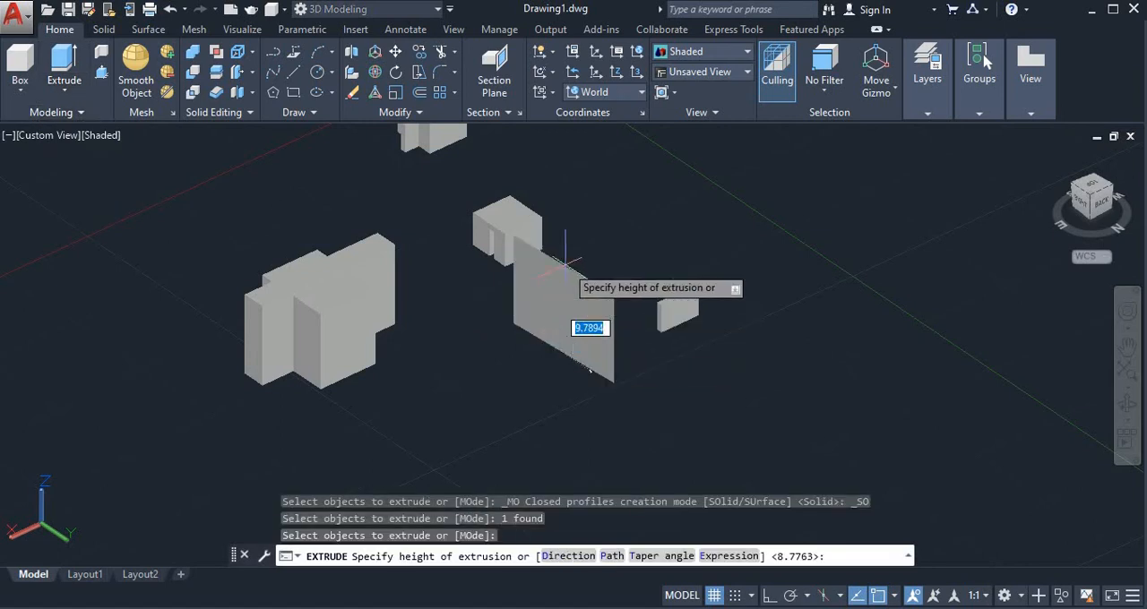
left_click(584, 327)
scroll(668, 383, "up", 2)
scroll(564, 307, "up", 3)
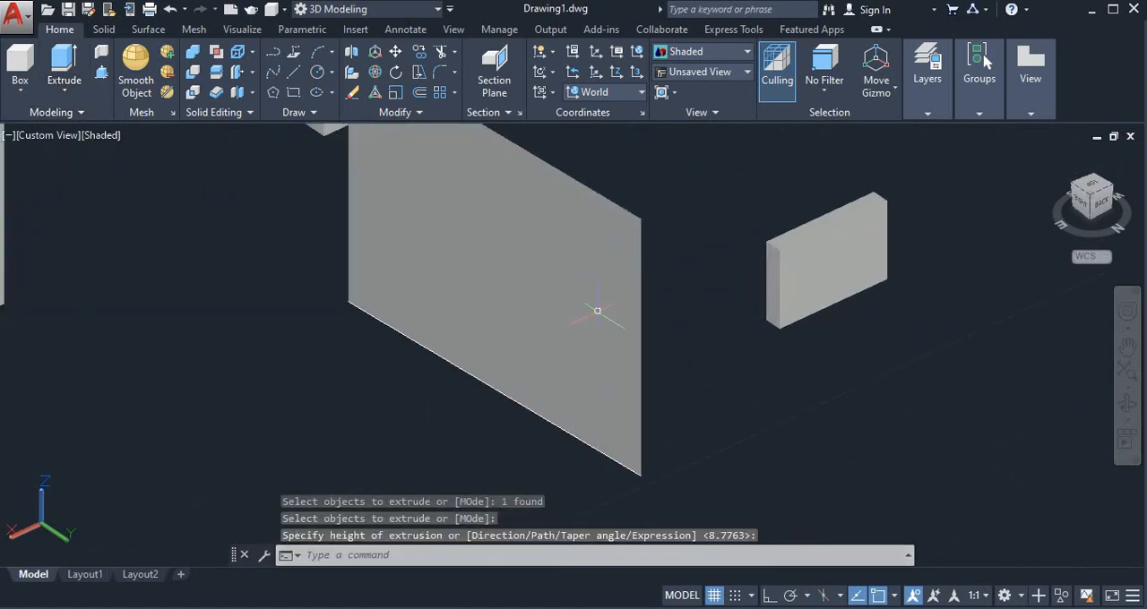
scroll(594, 350, "down", 4)
scroll(588, 385, "up", 3)
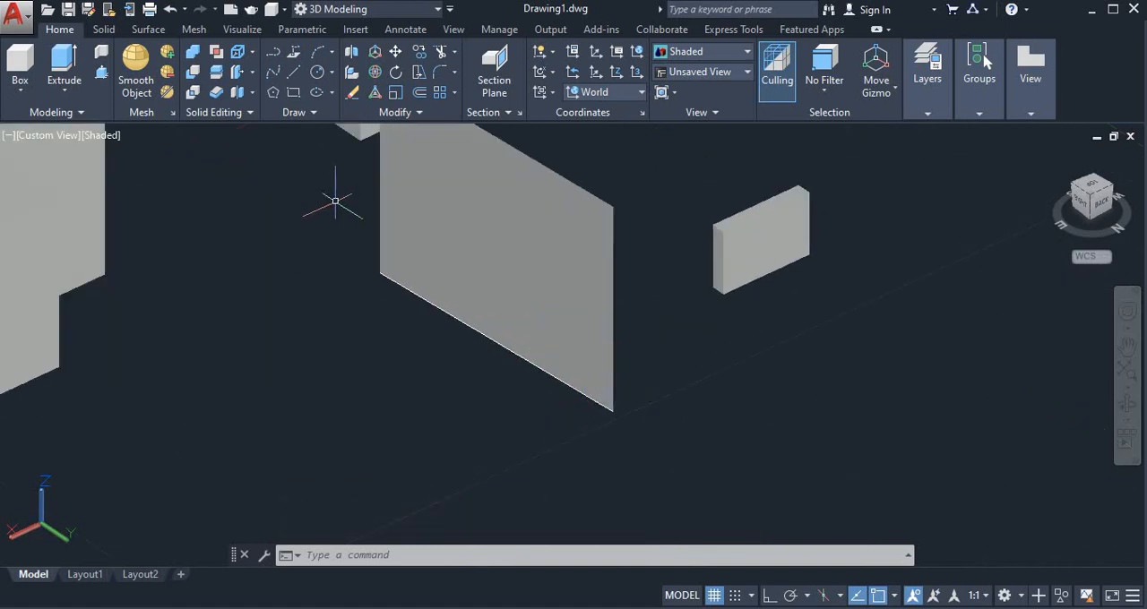
Thicken the extruded surface into a thin wall, picking the thickness from its lower corner with Ortho on.
left_click(217, 94)
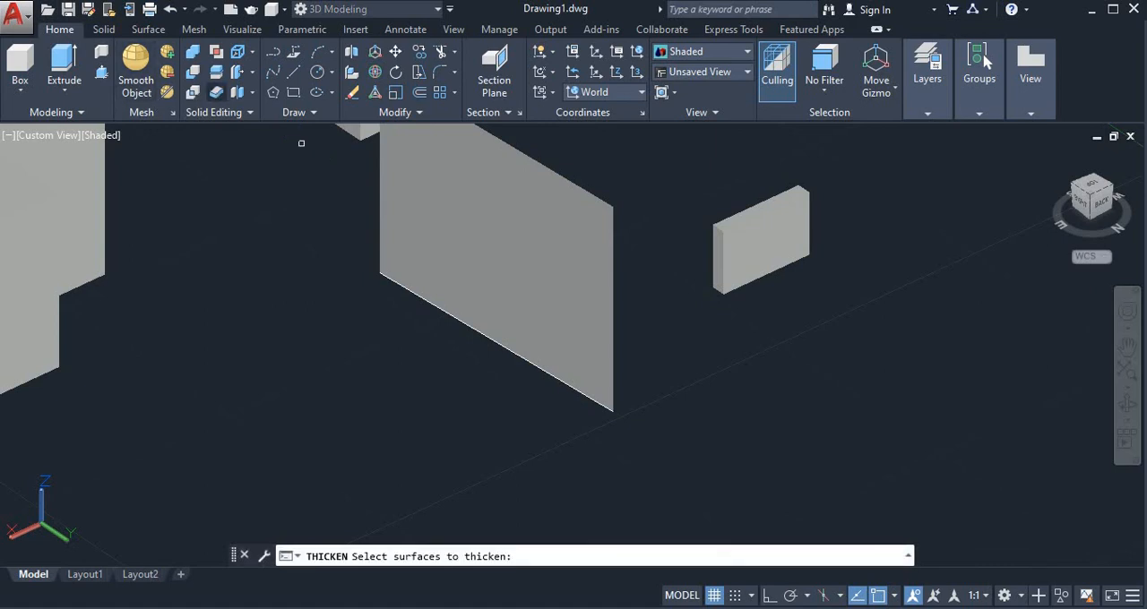
left_click(570, 318)
key("Return")
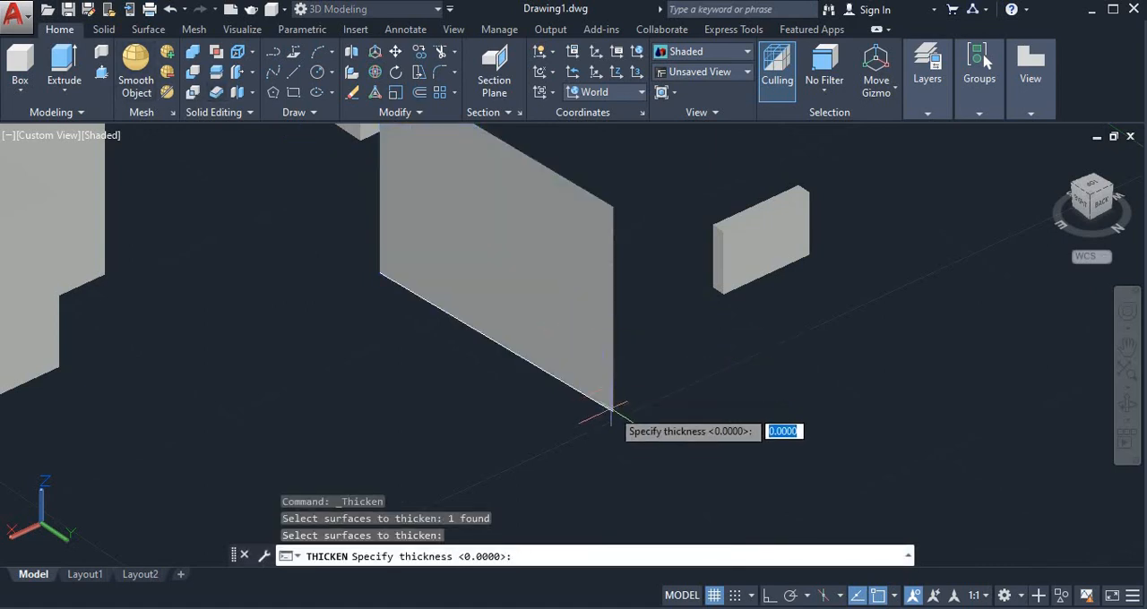
left_click(611, 413)
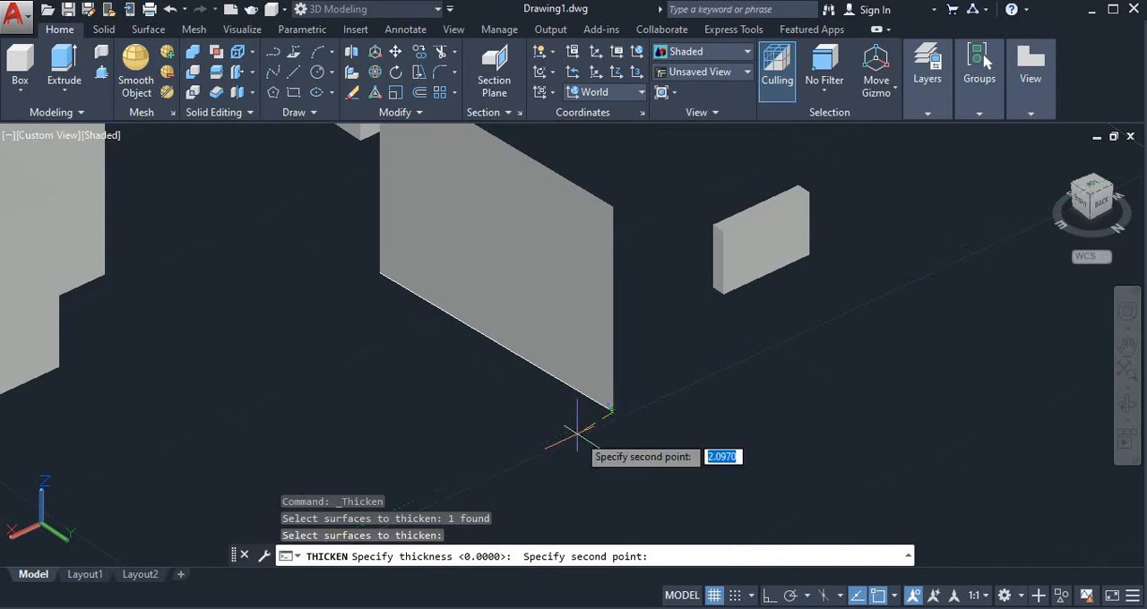
key("F8")
scroll(587, 439, "up", 3)
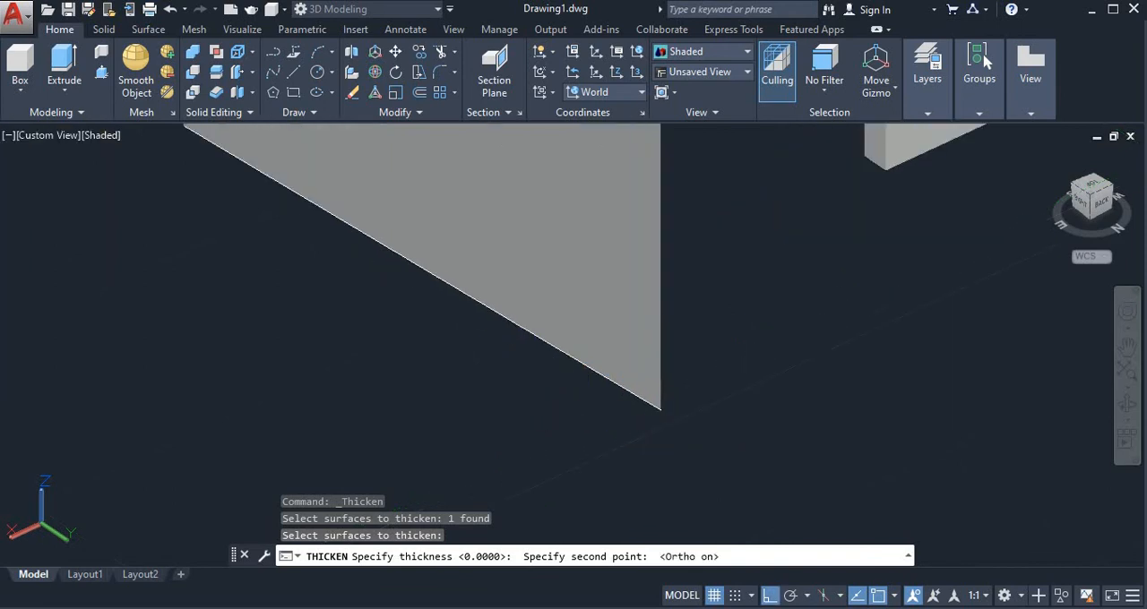
left_click(617, 402)
scroll(682, 395, "down", 3)
scroll(683, 395, "down", 5)
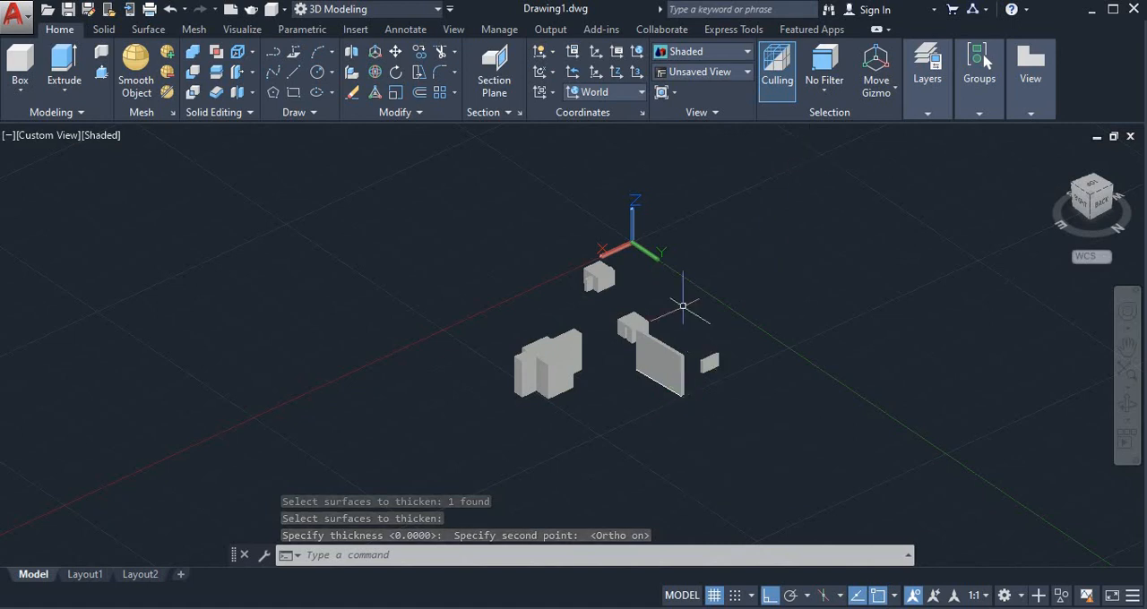
scroll(678, 370, "up", 2)
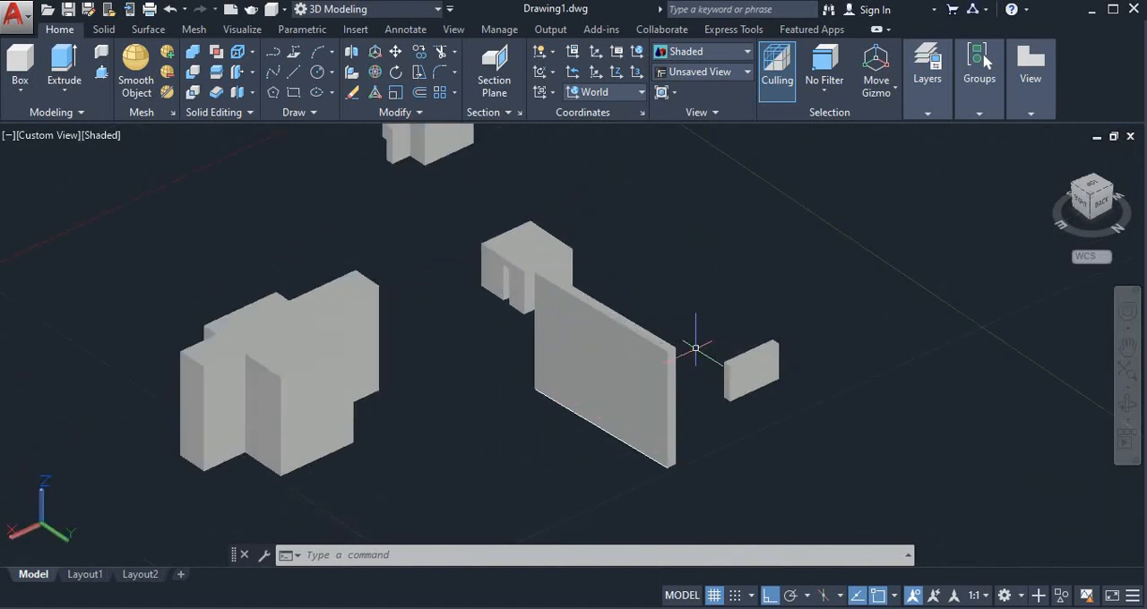
scroll(650, 346, "down", 4)
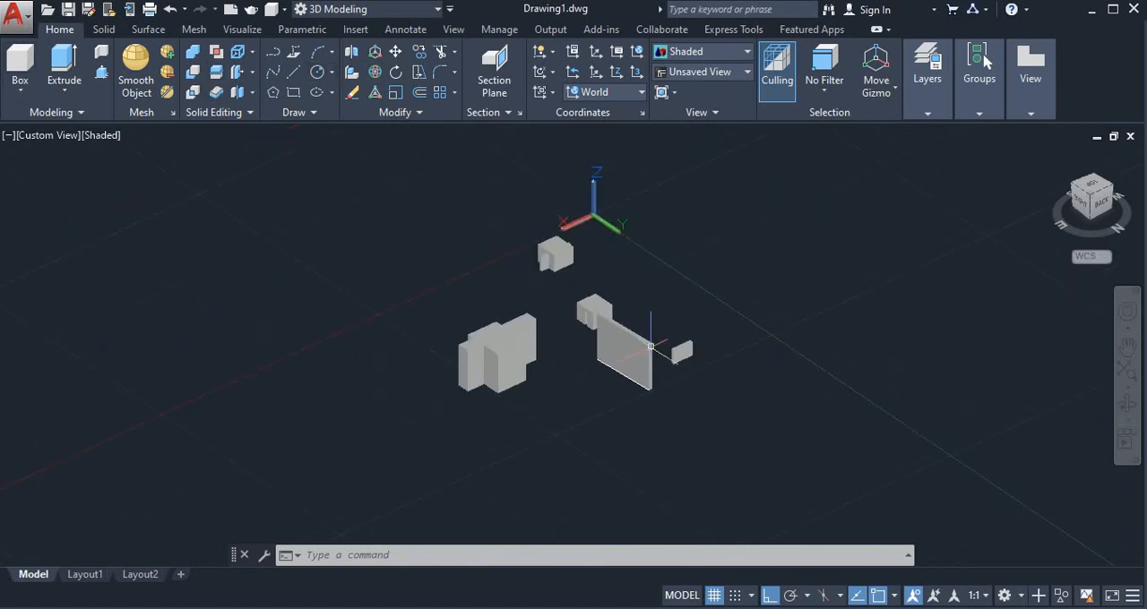